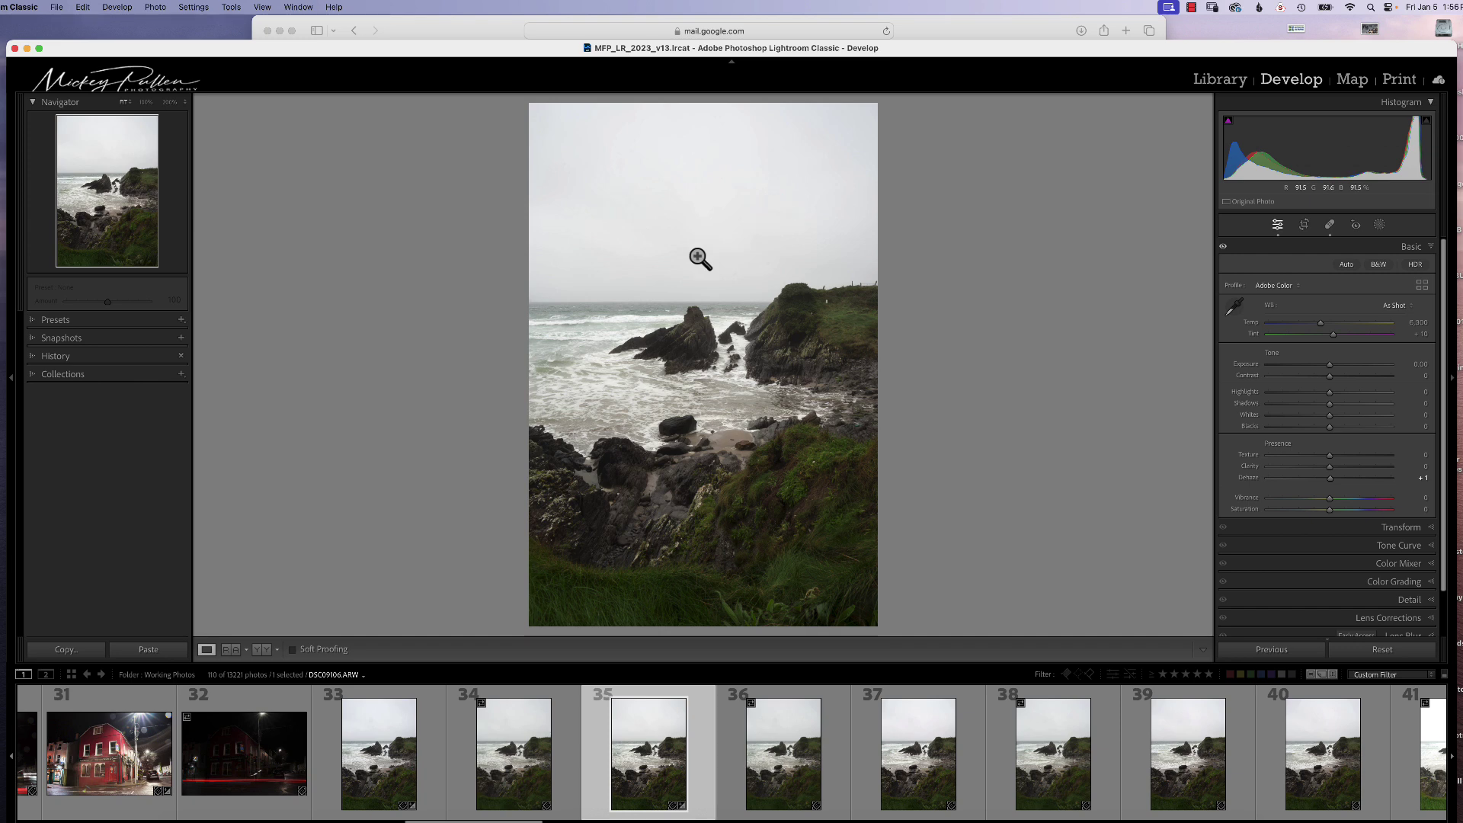
- Auto-tone the photo (Highlights −72, Shadows +49) and enable chromatic aberration removal and lens profile corrections
{"action": "left_click", "coordinate": [1346, 264]}
{"action": "left_click", "coordinate": [1402, 530]}
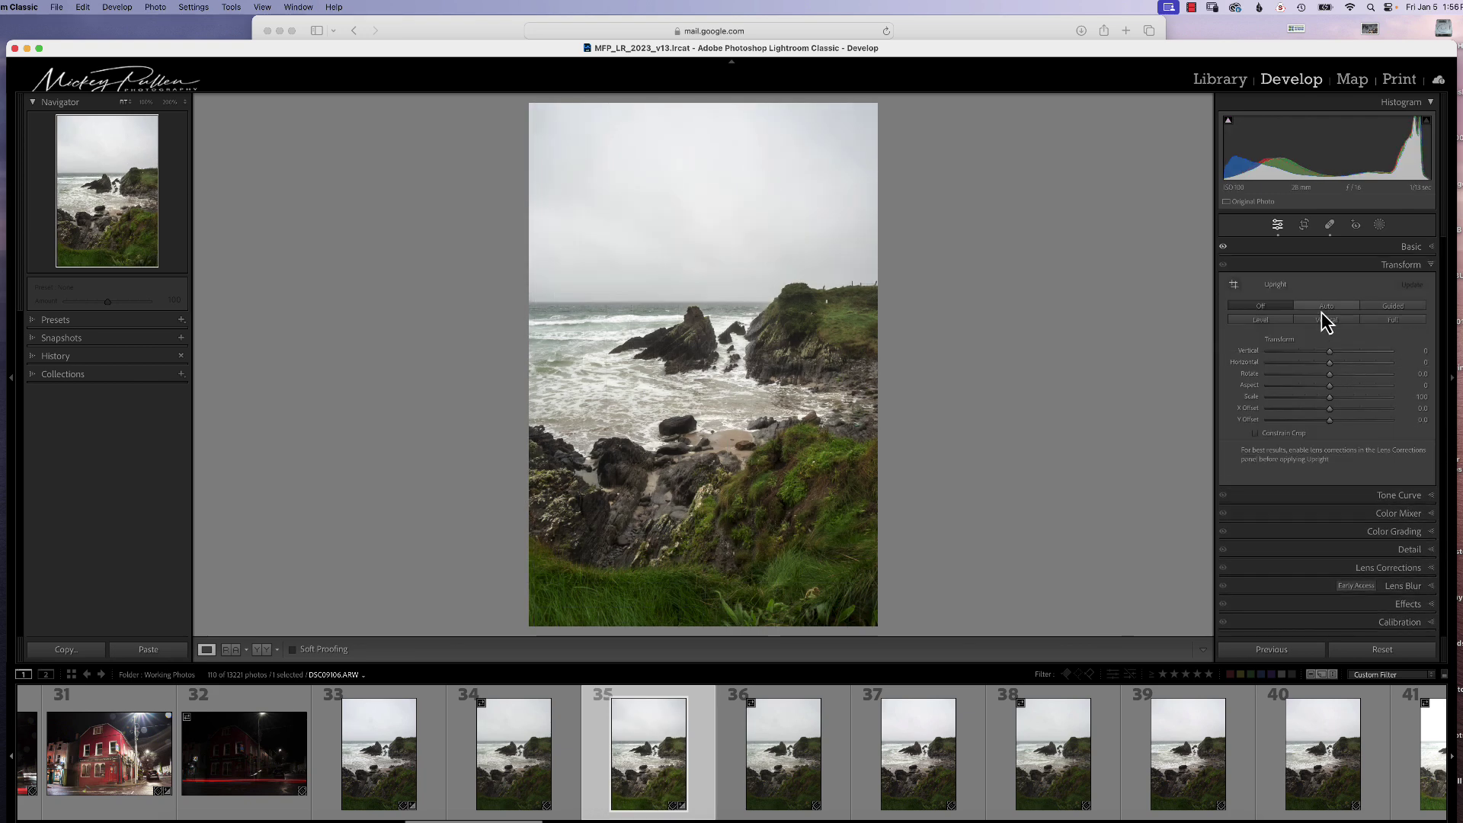
{"action": "left_click", "coordinate": [1391, 569]}
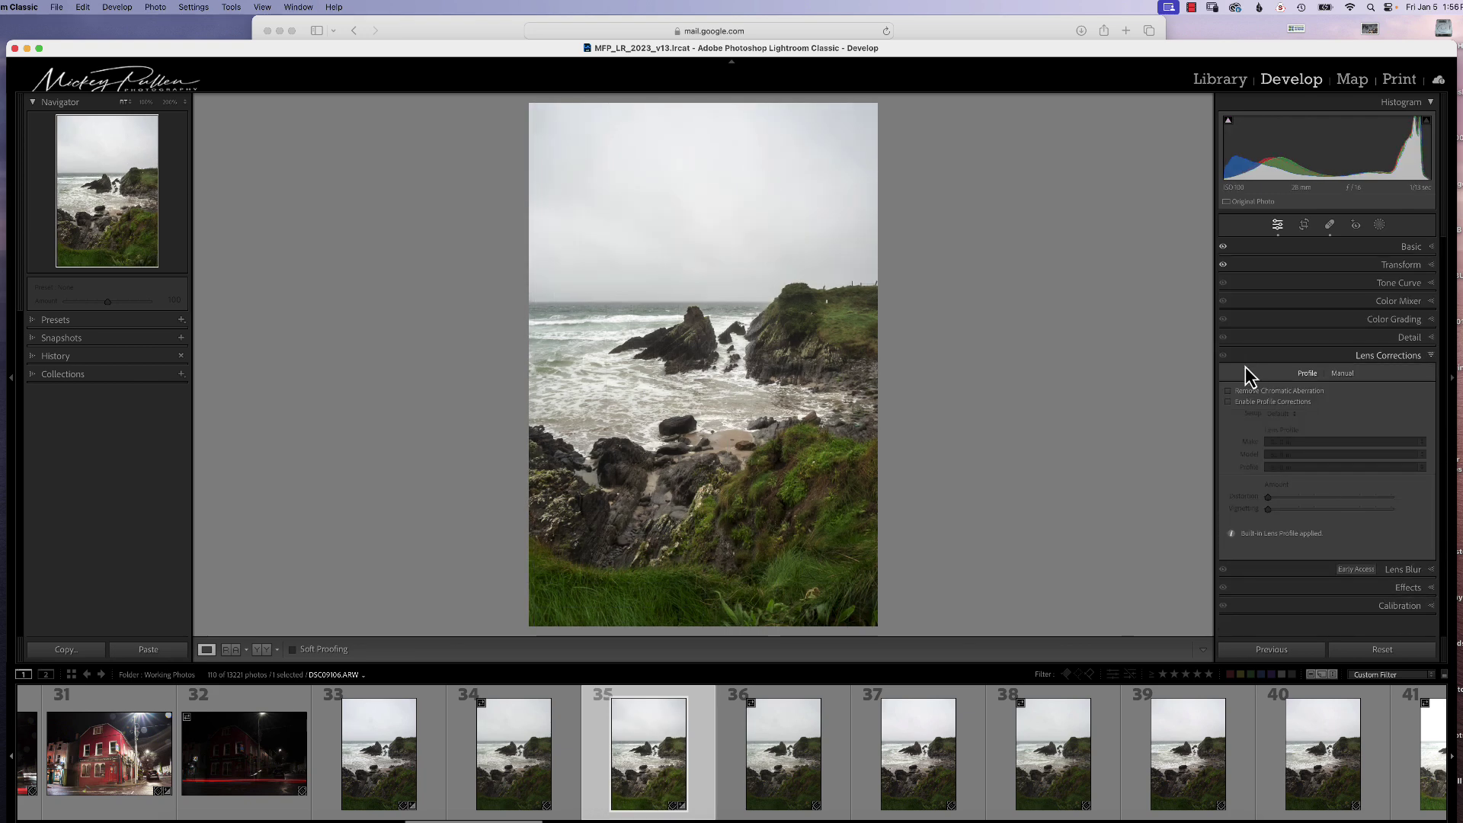
{"action": "left_click", "coordinate": [1227, 391]}
{"action": "left_click", "coordinate": [1228, 402]}
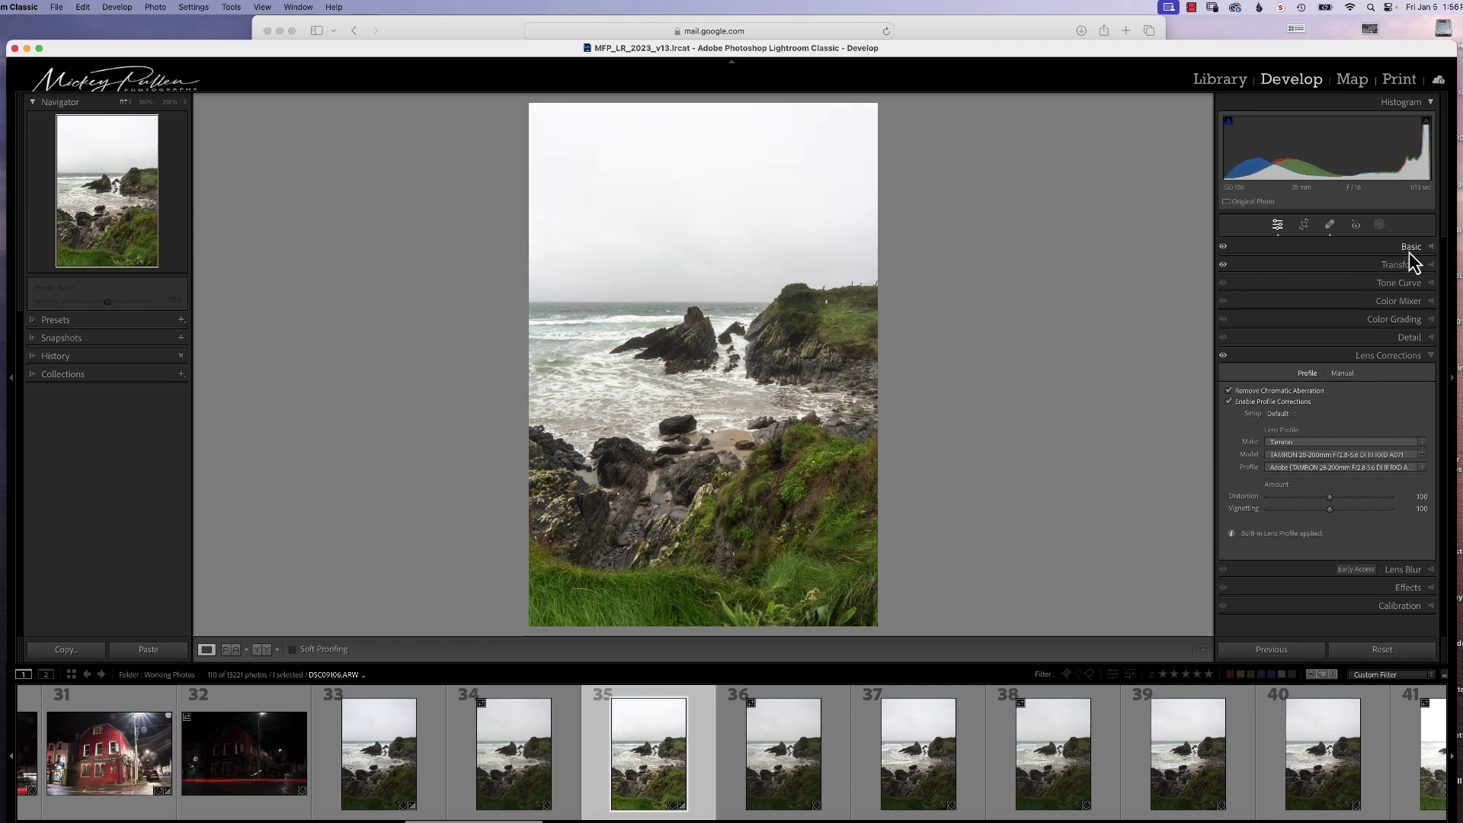
{"action": "left_click", "coordinate": [1409, 251]}
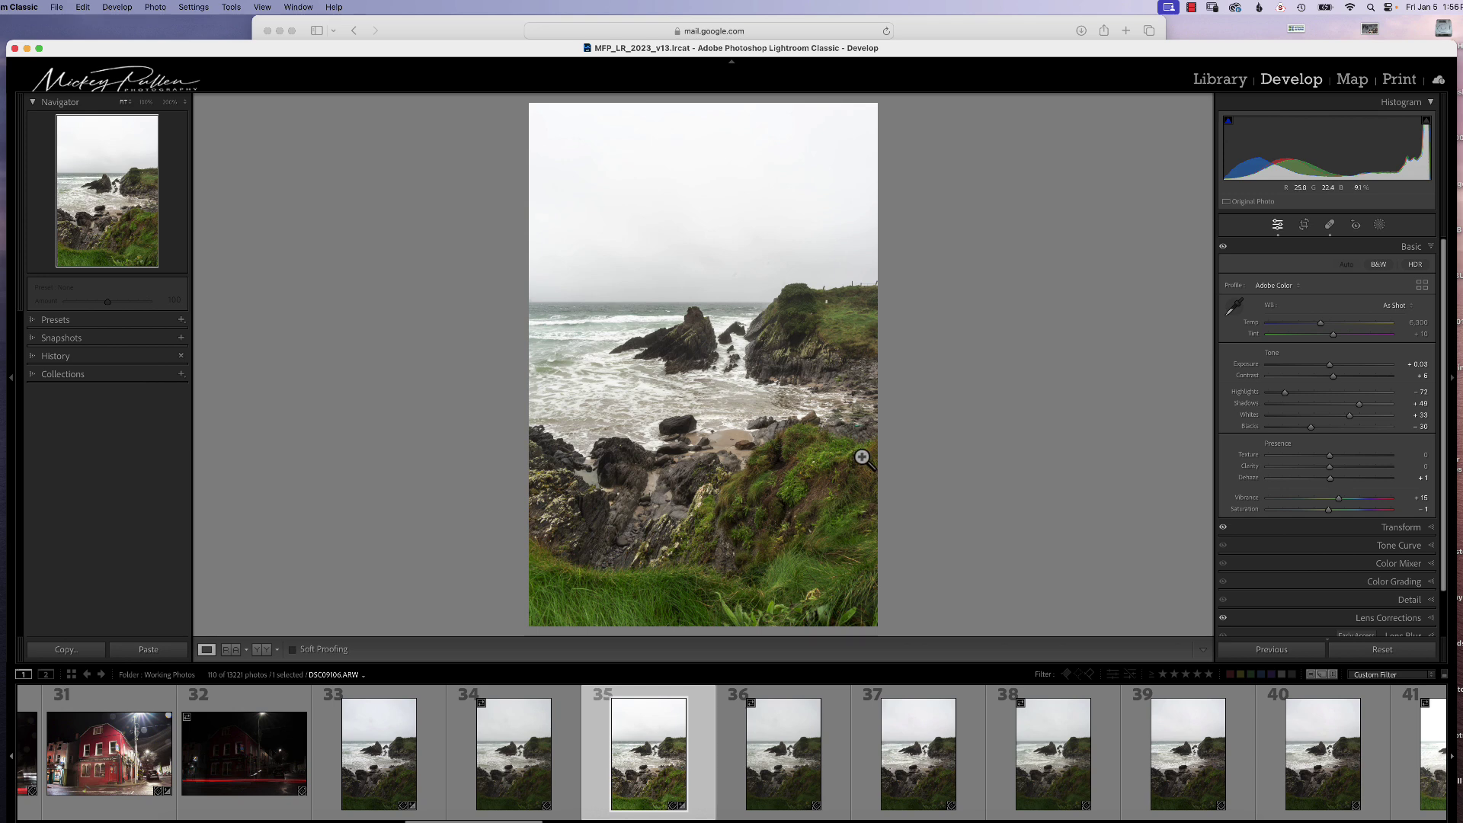
{"action": "key", "text": "q"}
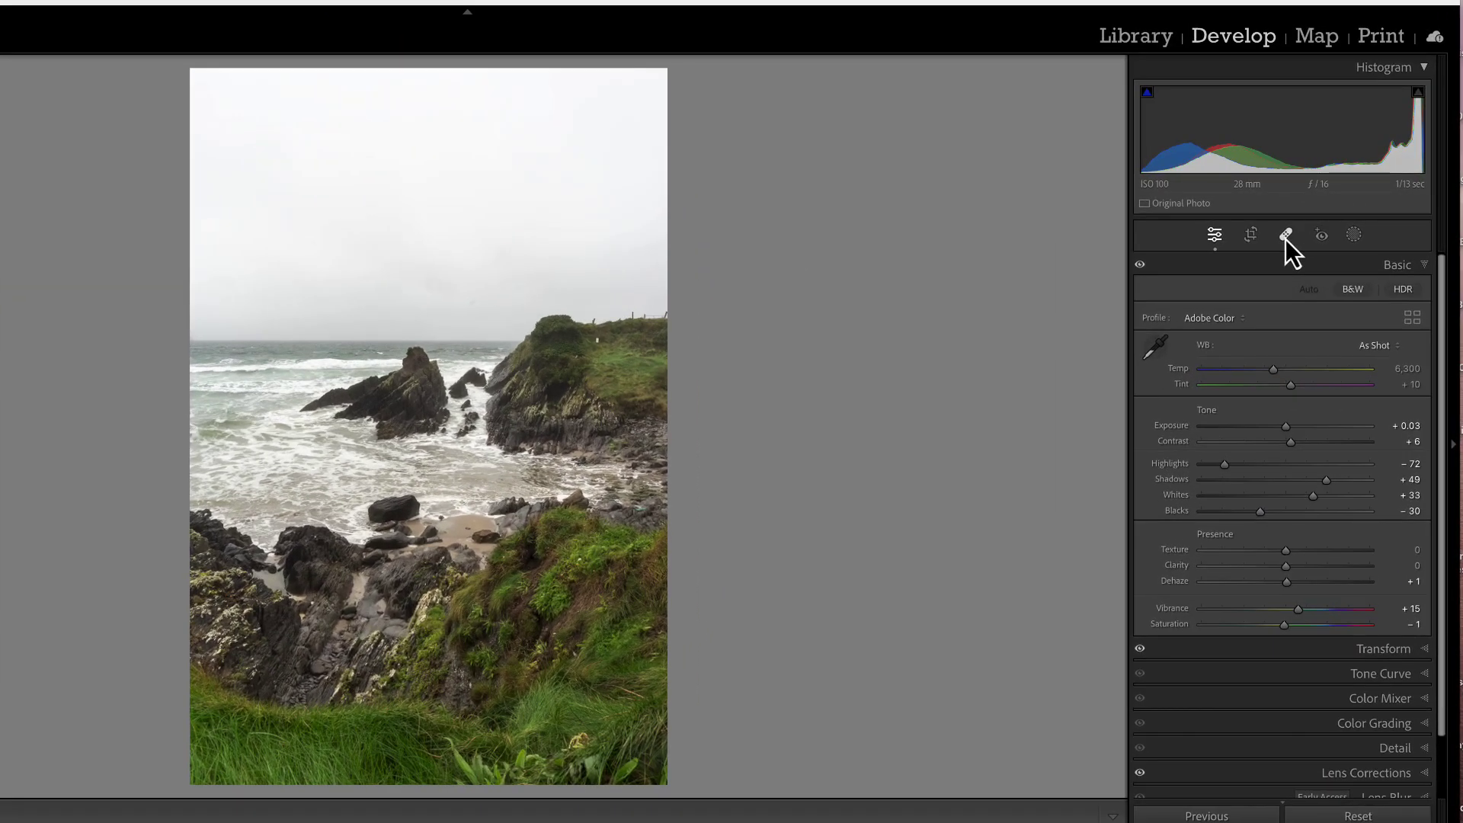
- Activate Spot Removal and set its brush to size 80 with opacity 100
{"action": "left_click", "coordinate": [1285, 236]}
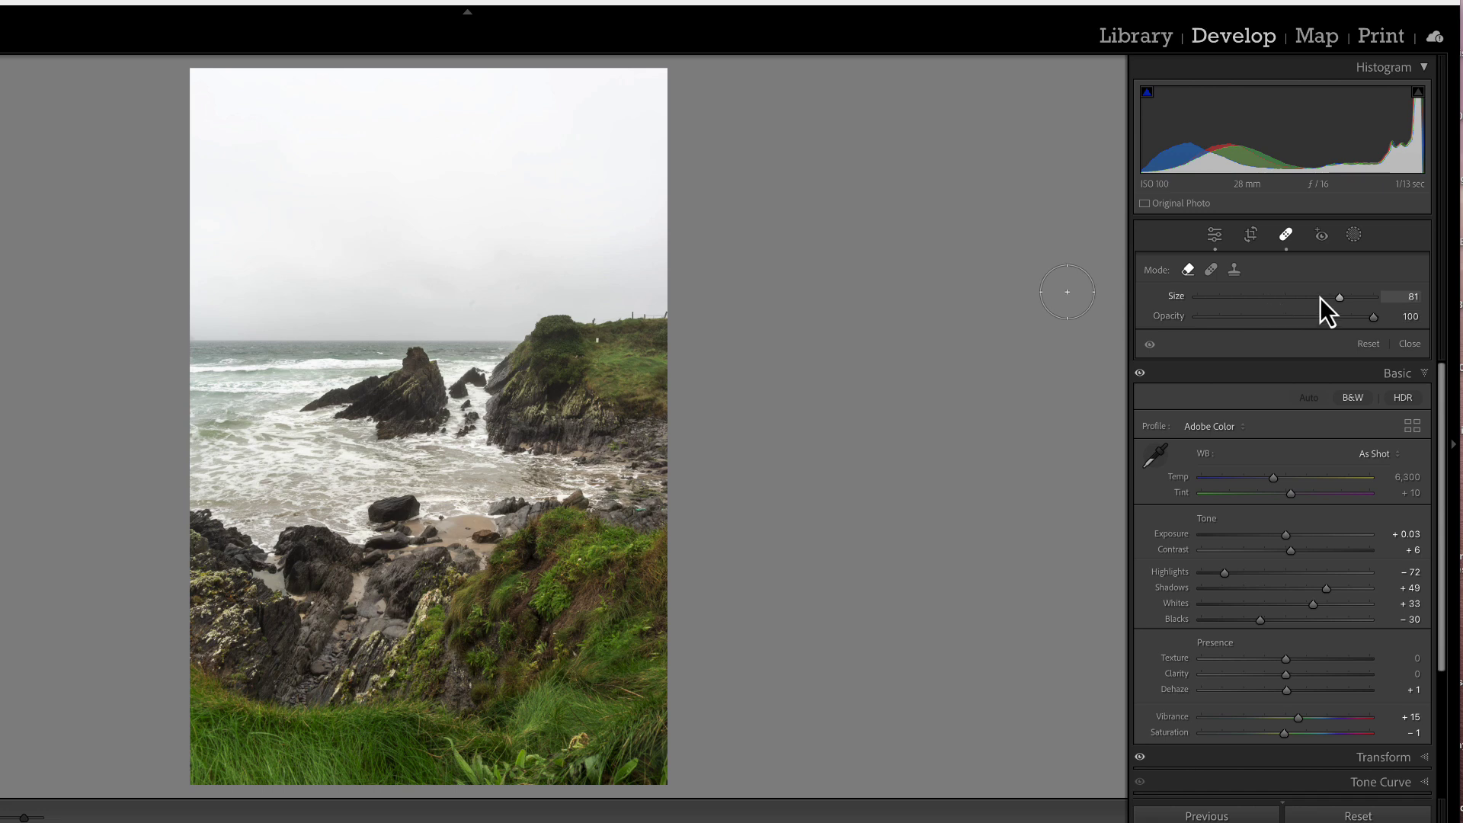
{"action": "mouse_move", "coordinate": [1338, 300]}
{"action": "left_mouse_down"}
{"action": "mouse_move", "coordinate": [1310, 301]}
{"action": "mouse_move", "coordinate": [1370, 302]}
{"action": "mouse_move", "coordinate": [1315, 304]}
{"action": "mouse_move", "coordinate": [1333, 299]}
{"action": "left_mouse_up"}
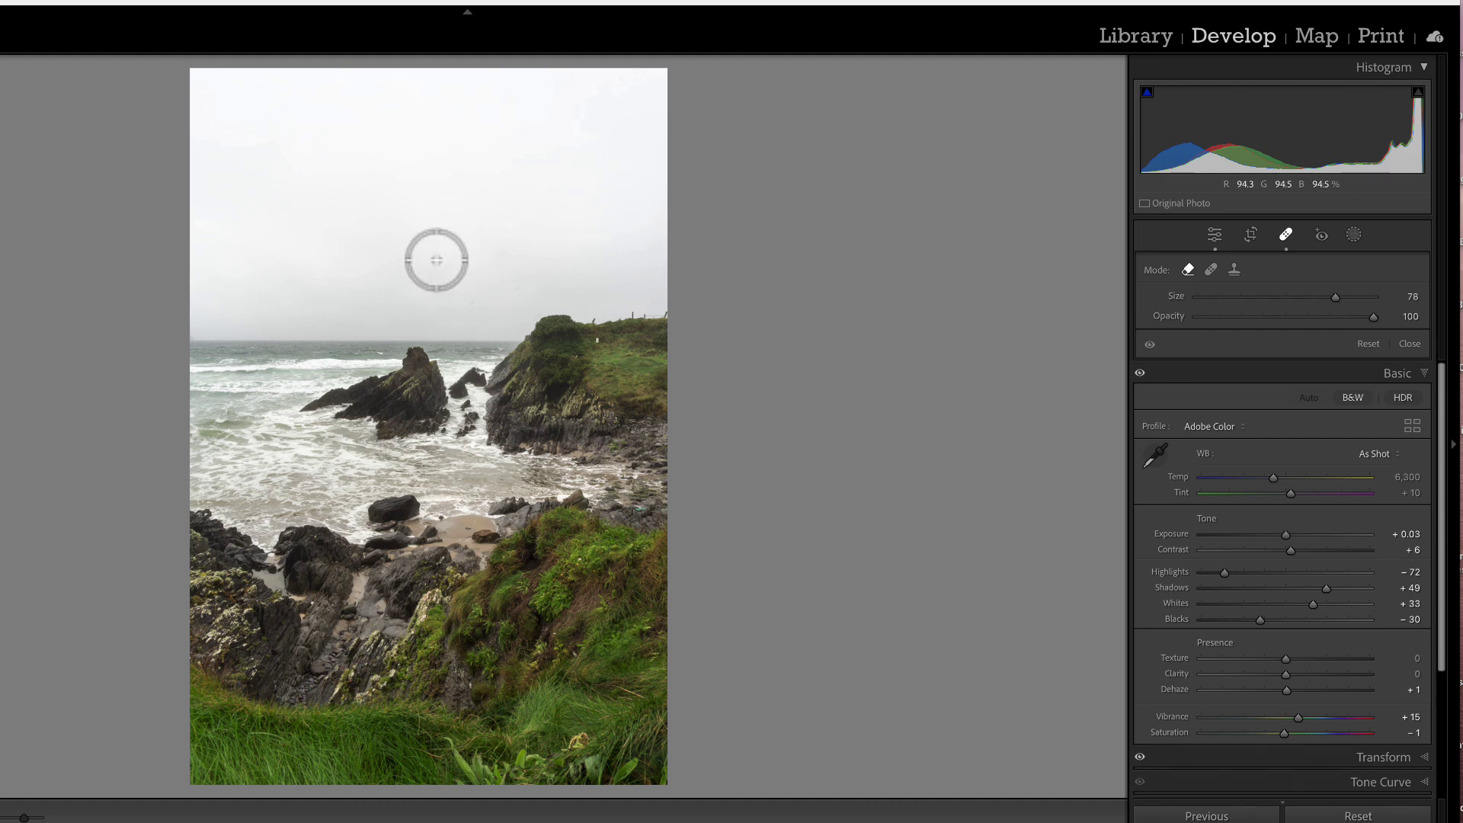
{"action": "scroll", "coordinate": [436, 261], "scroll_direction": "up", "scroll_amount": 1}
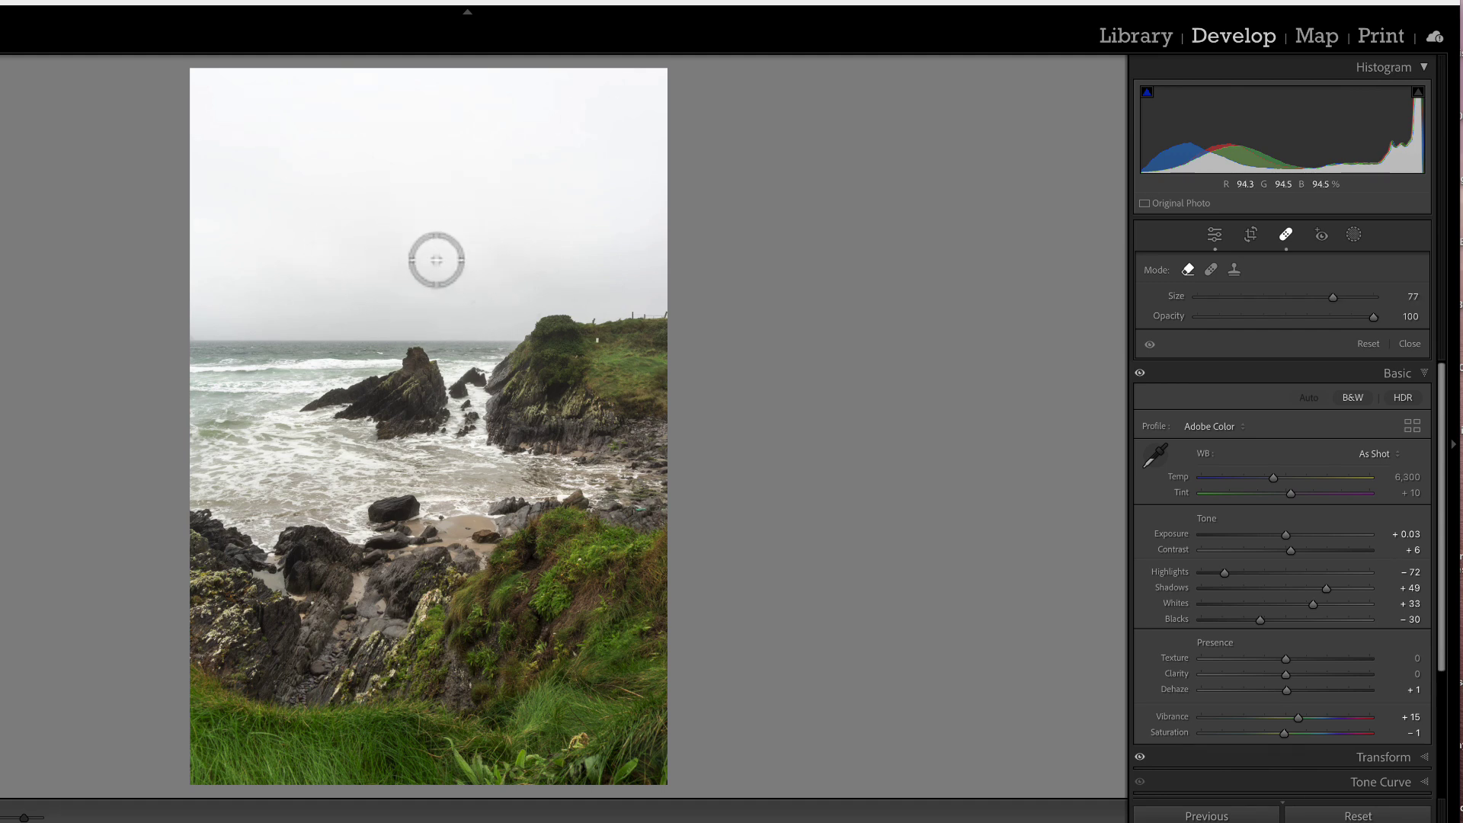
{"action": "scroll", "coordinate": [437, 260], "scroll_direction": "up", "scroll_amount": 2}
{"action": "scroll", "coordinate": [436, 260], "scroll_direction": "up", "scroll_amount": 1}
{"action": "scroll", "coordinate": [437, 260], "scroll_direction": "down", "scroll_amount": 1}
{"action": "mouse_move", "coordinate": [1374, 322]}
{"action": "left_mouse_down"}
{"action": "mouse_move", "coordinate": [1231, 336]}
{"action": "mouse_move", "coordinate": [1375, 326]}
{"action": "left_mouse_up"}
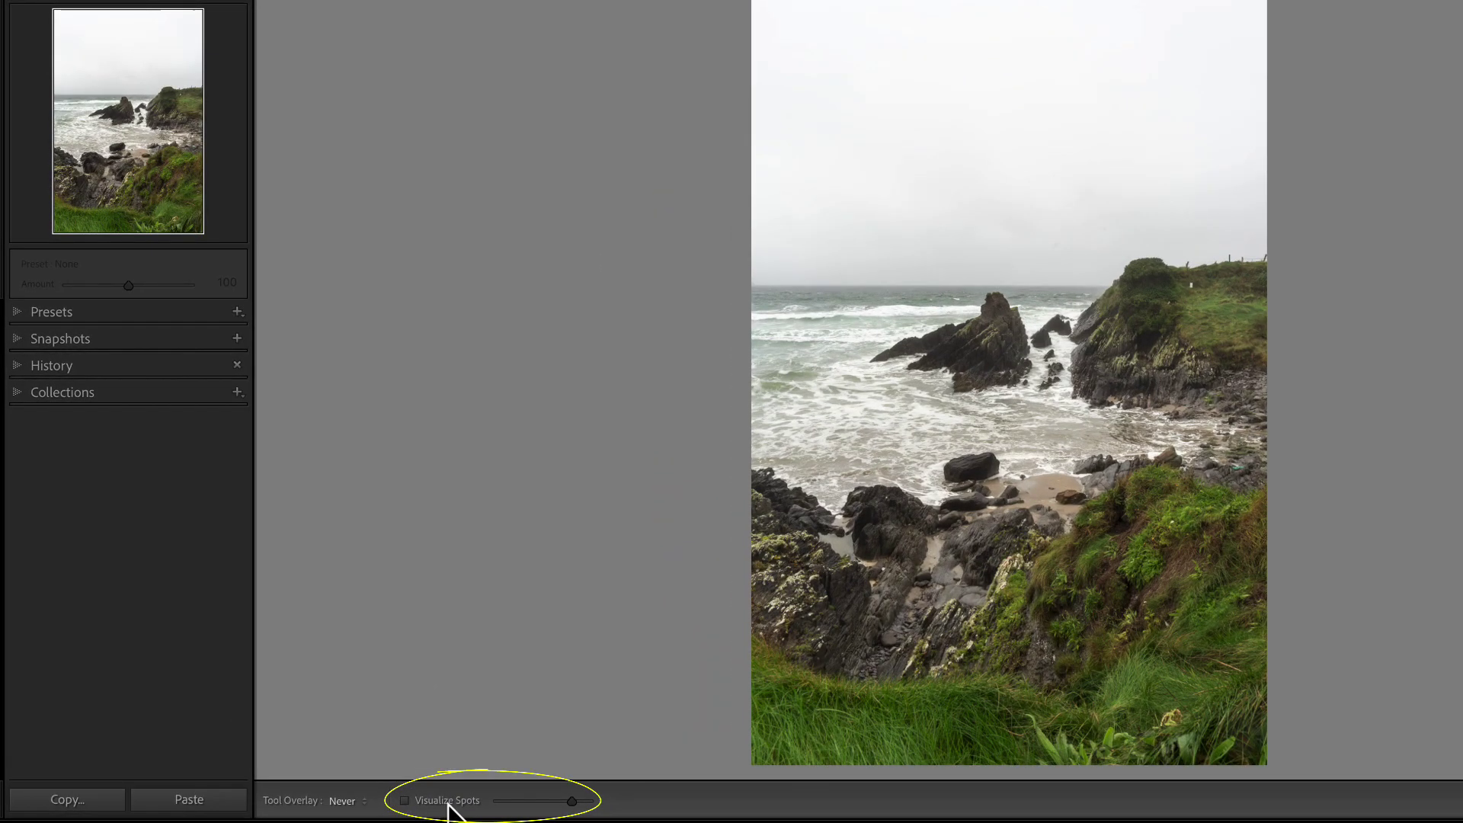
- Turn on Visualize Spots, tune its threshold slider, and raise Dehaze to +72
{"action": "left_click", "coordinate": [405, 801]}
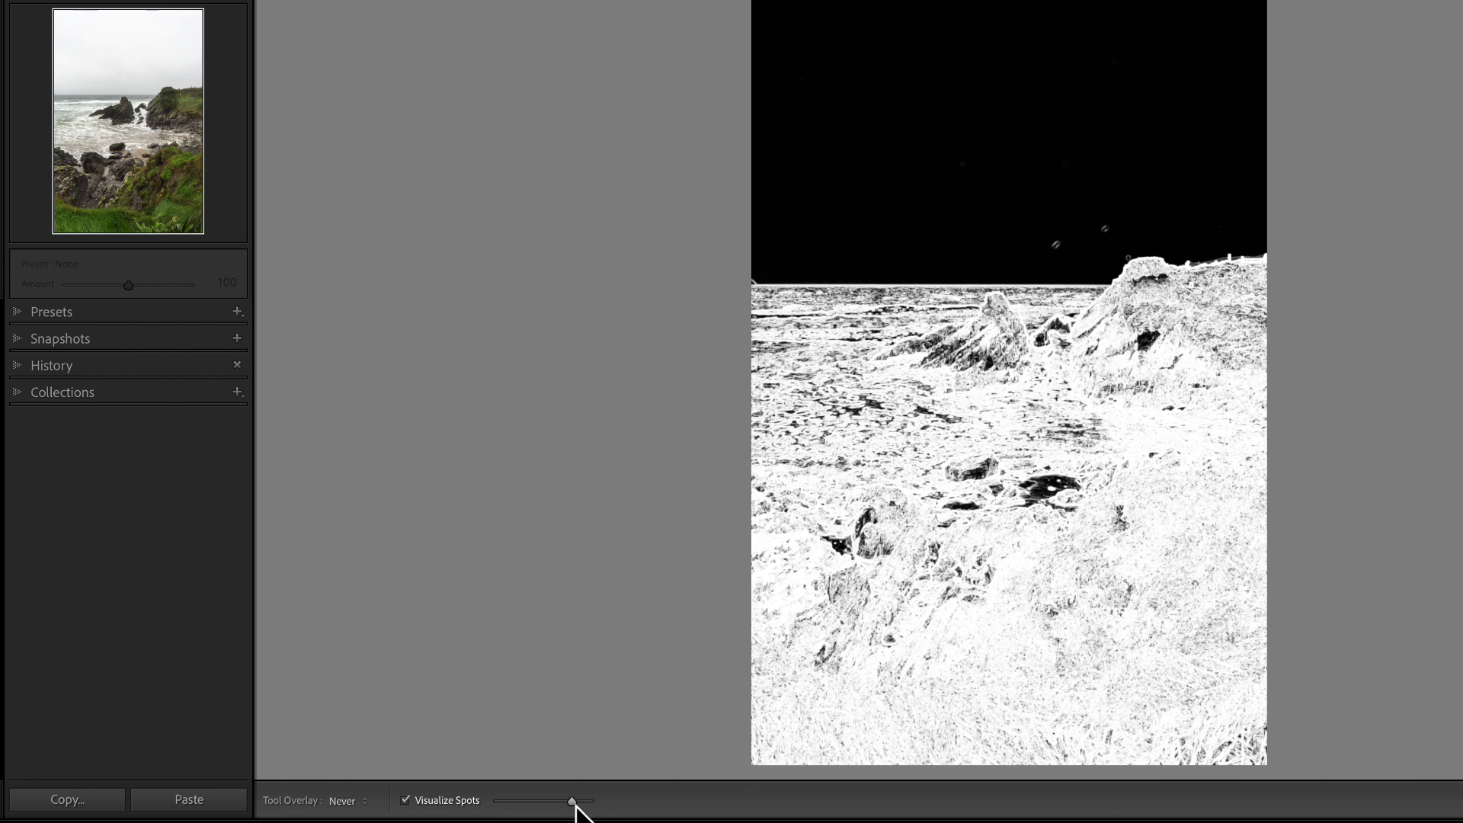
{"action": "mouse_move", "coordinate": [575, 805]}
{"action": "left_mouse_down"}
{"action": "mouse_move", "coordinate": [535, 804]}
{"action": "mouse_move", "coordinate": [595, 805]}
{"action": "left_mouse_up"}
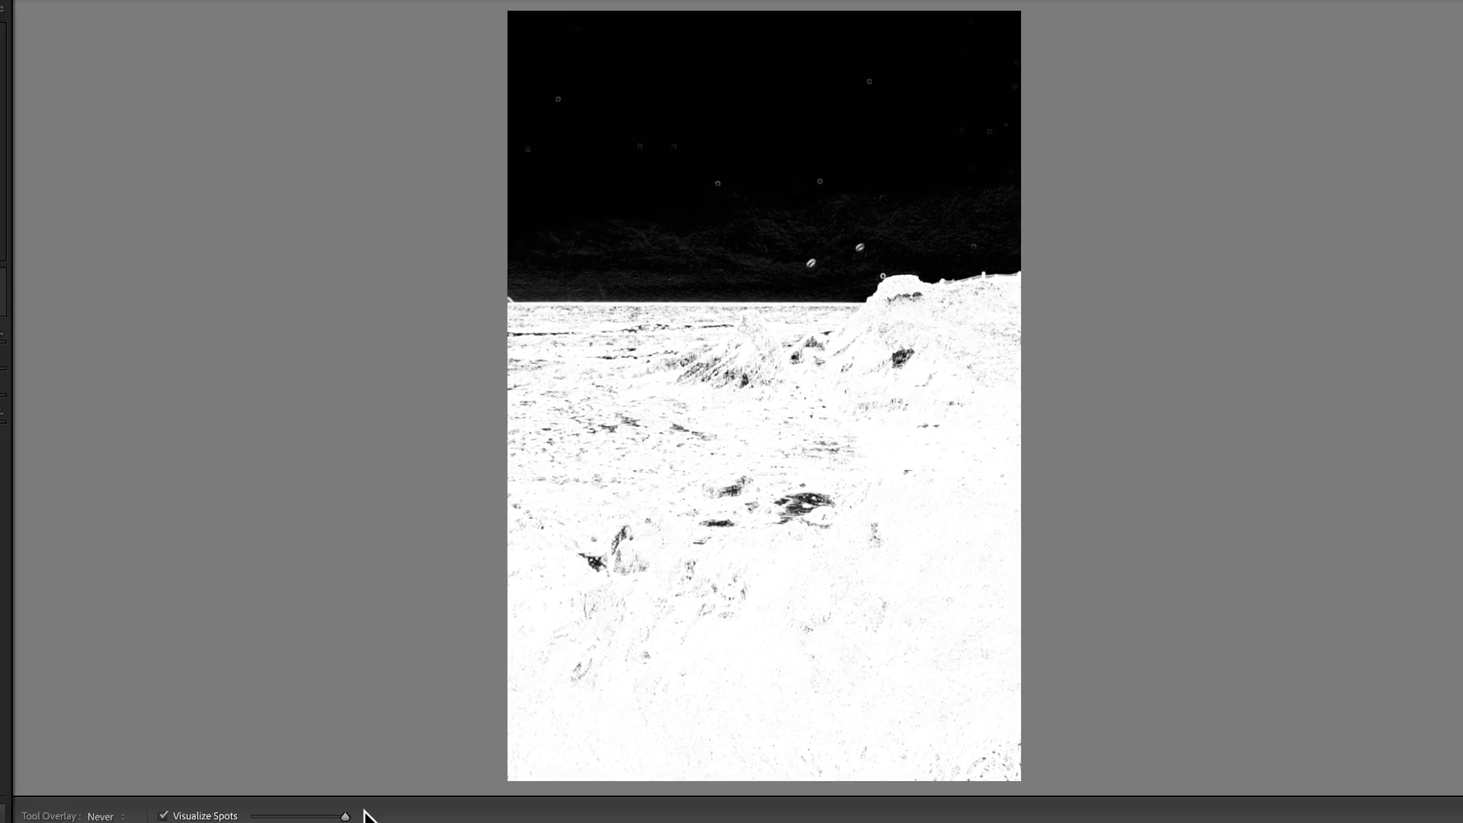
{"action": "left_click_drag", "start_coordinate": [346, 816], "coordinate": [305, 816]}
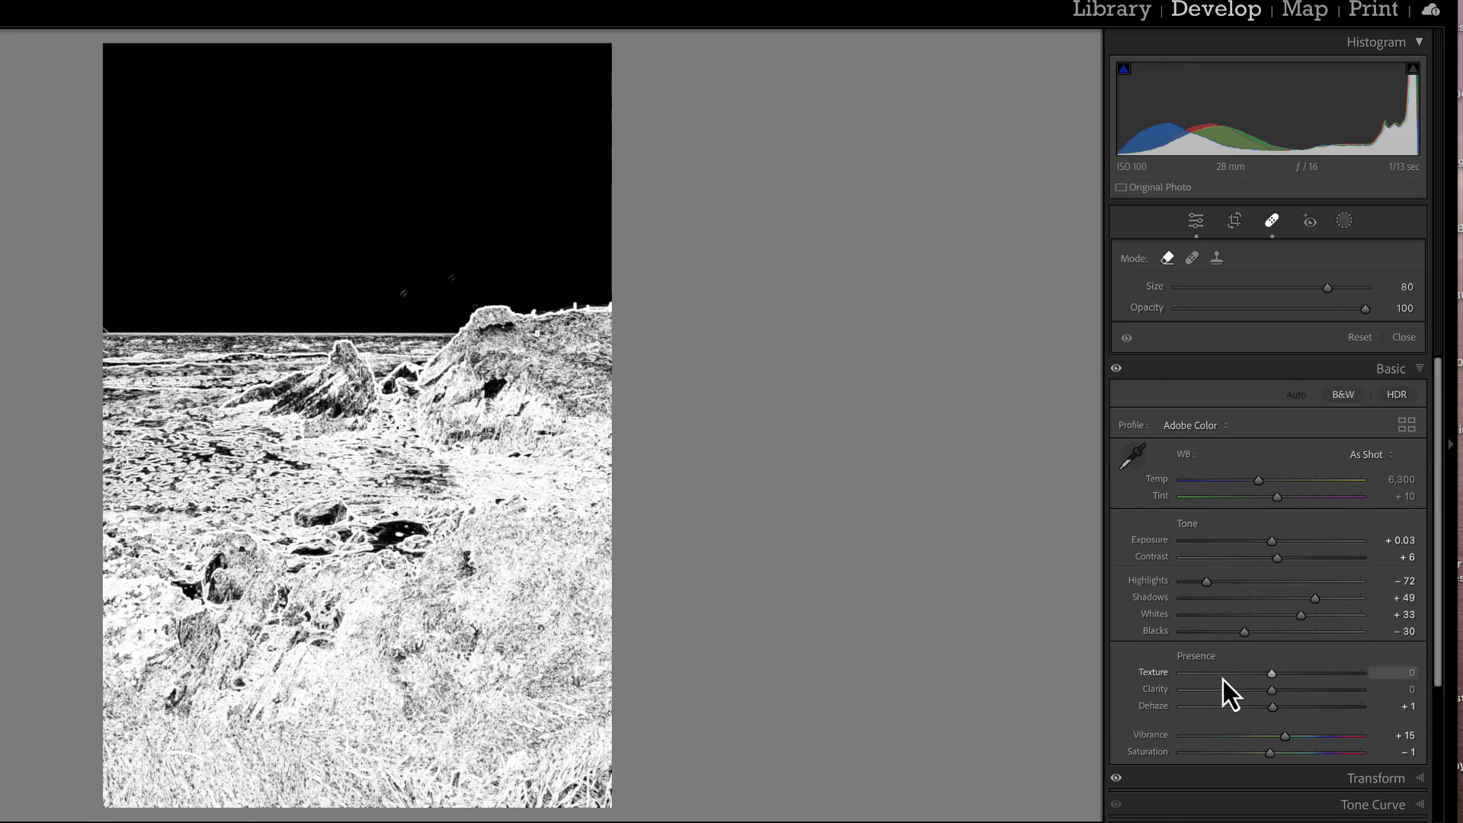
{"action": "left_click_drag", "start_coordinate": [1273, 711], "coordinate": [1340, 710]}
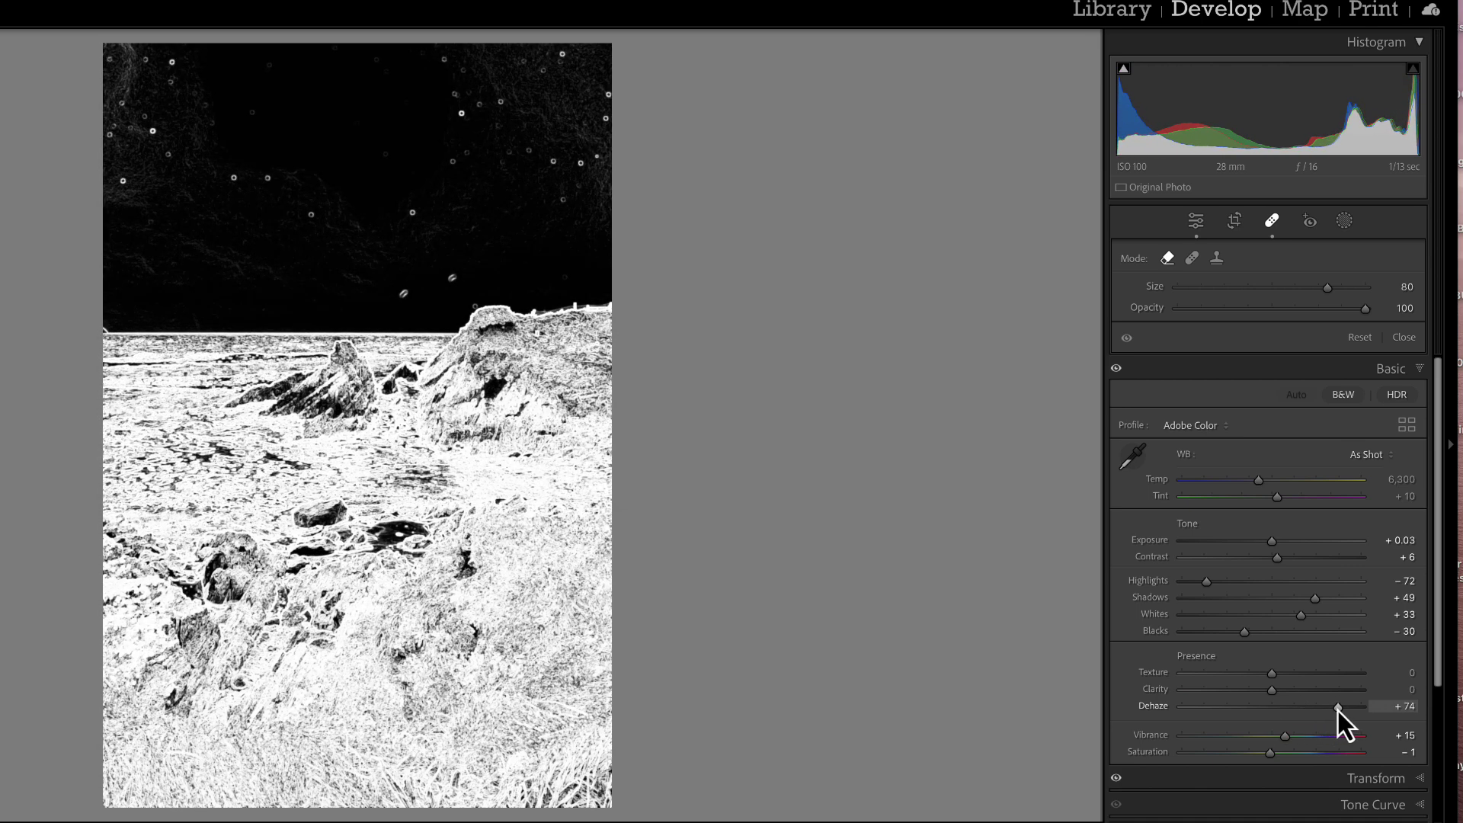
{"action": "left_click_drag", "start_coordinate": [1338, 711], "coordinate": [1336, 710]}
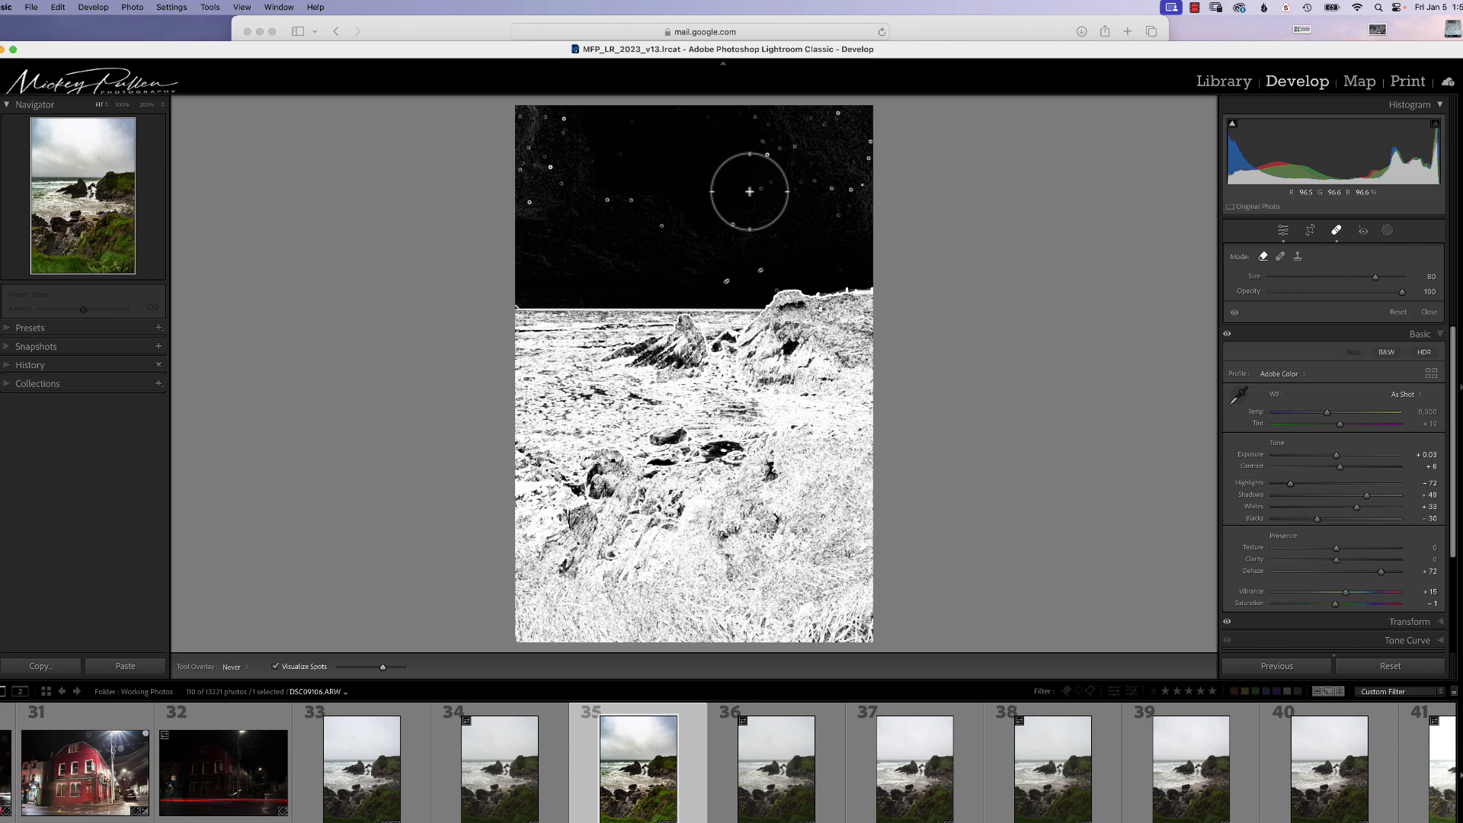
- Turn off Visualize Spots and push Dehaze to +87 on the colour photo
{"action": "left_click", "coordinate": [276, 671]}
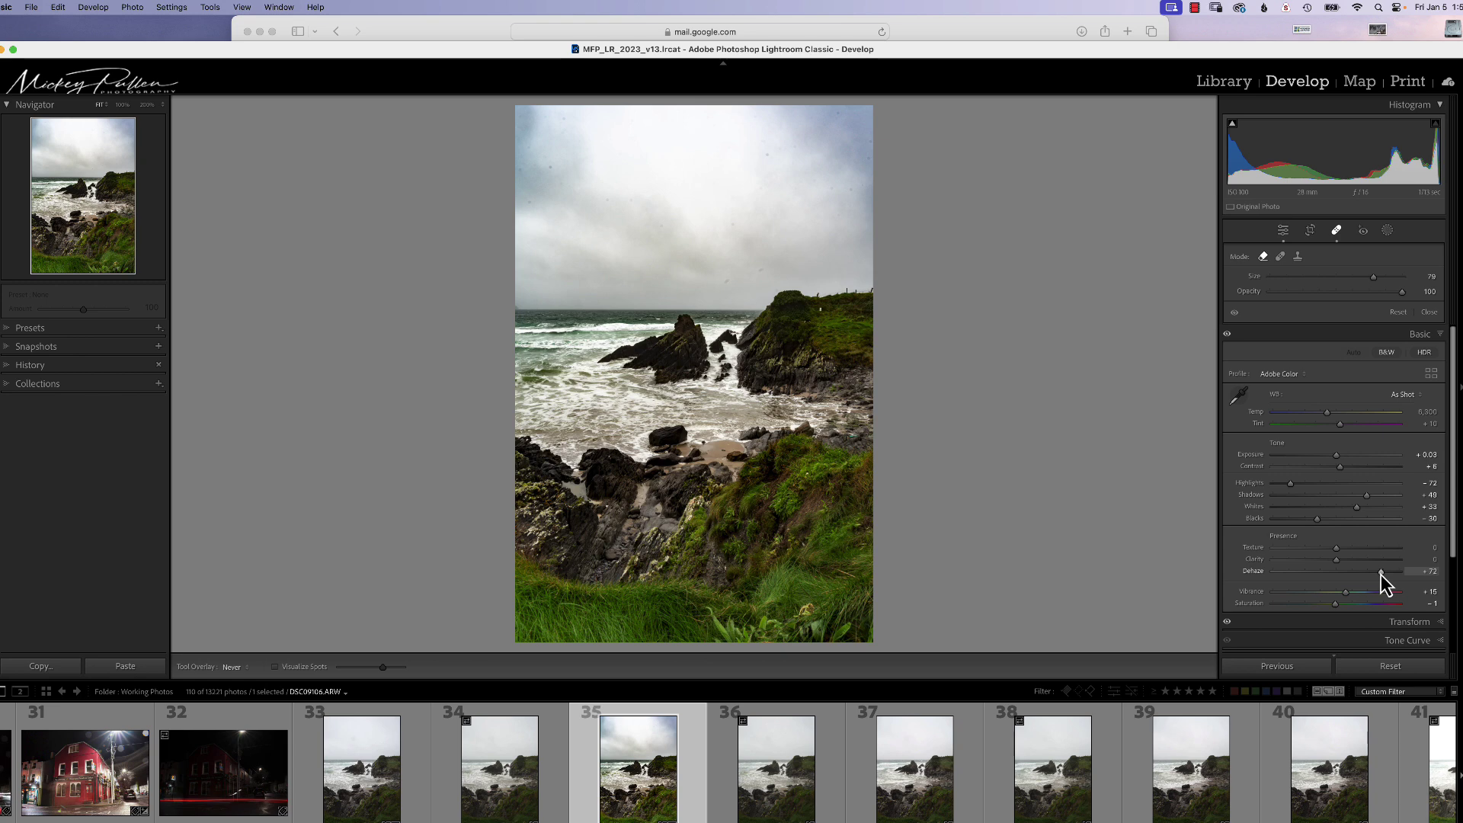
{"action": "left_click_drag", "start_coordinate": [1380, 574], "coordinate": [1393, 575]}
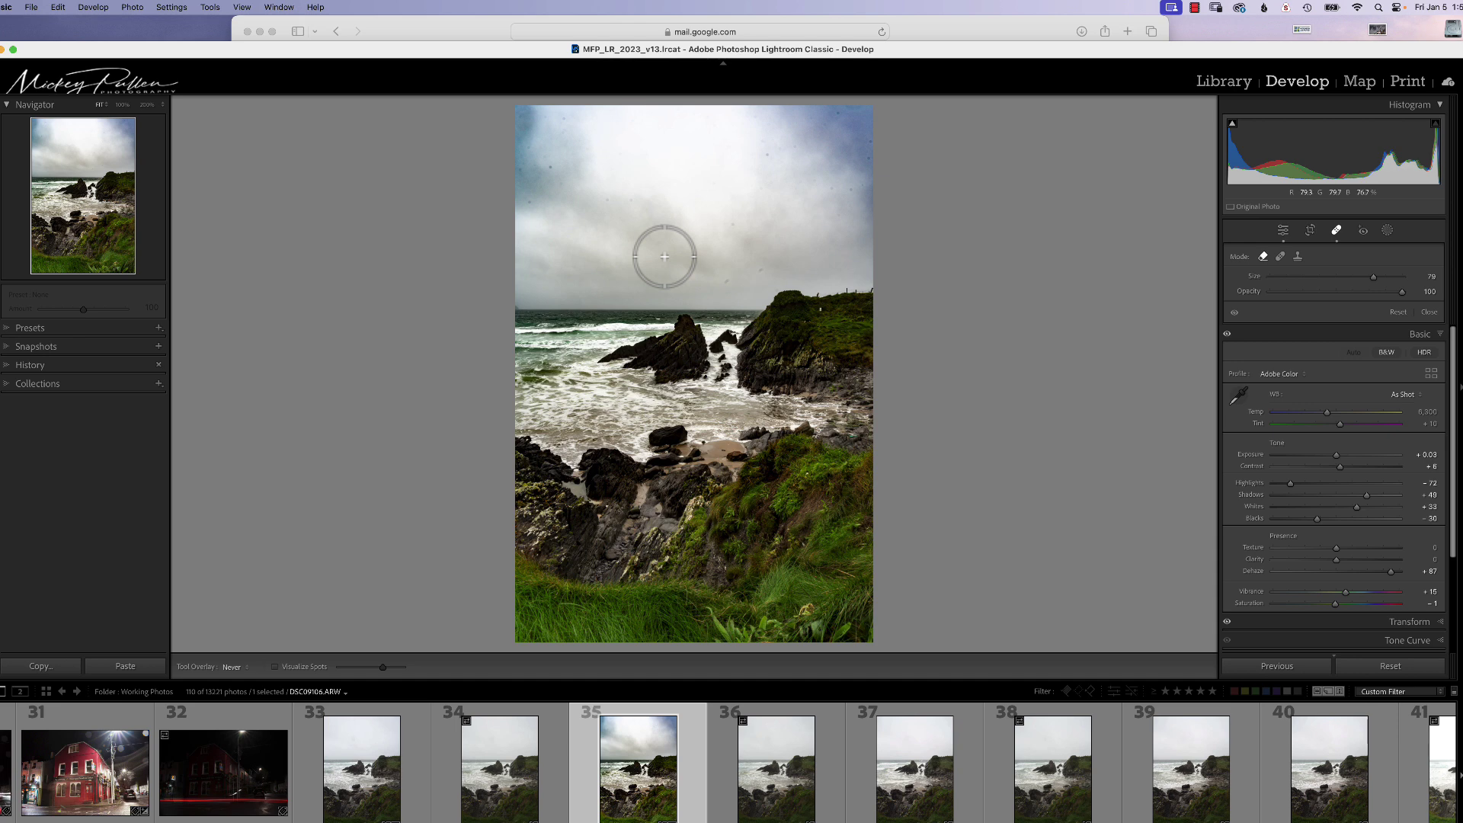
{"action": "left_click", "coordinate": [122, 106]}
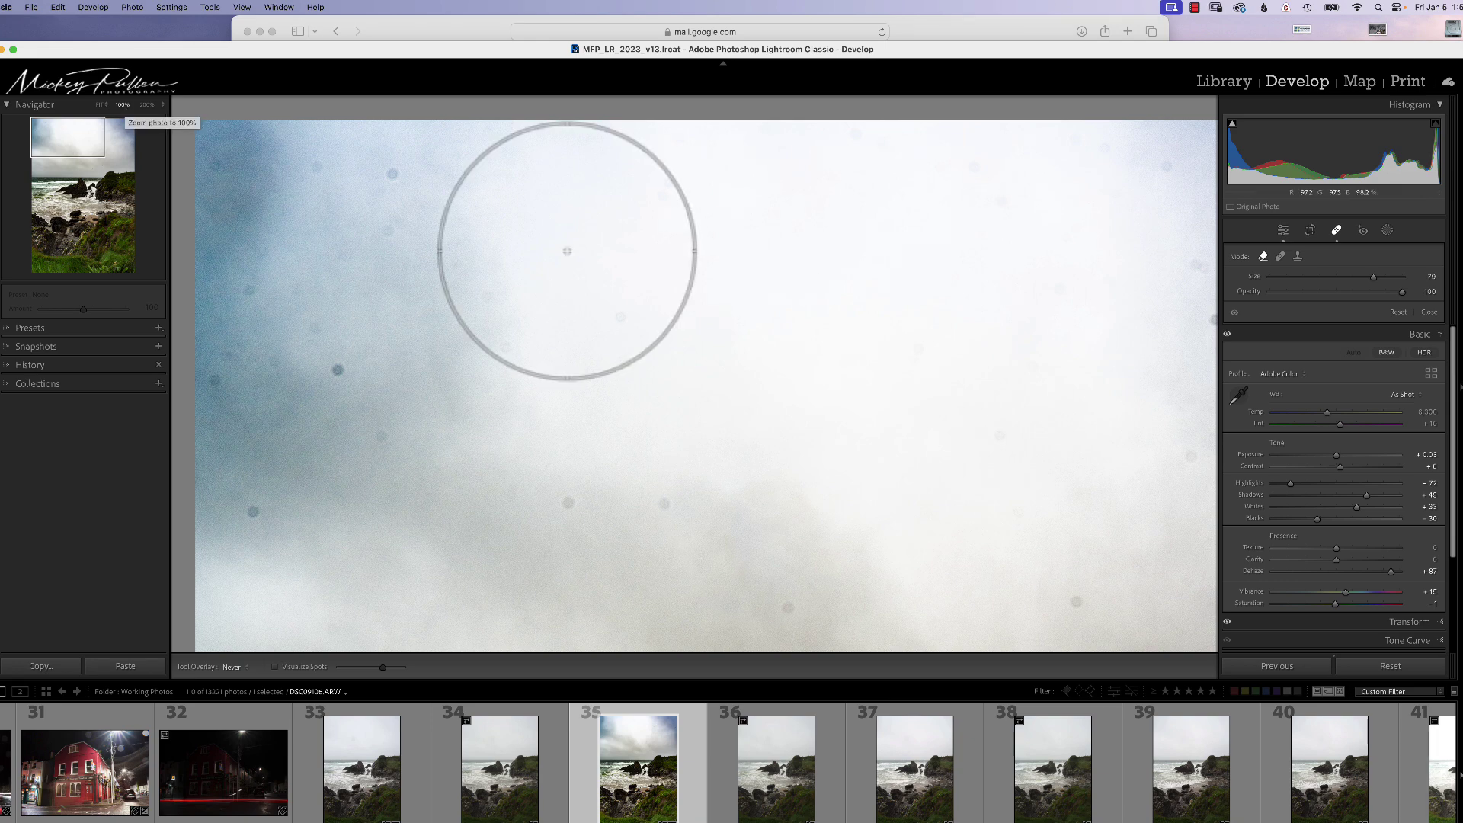
{"action": "key", "text": "space"}
{"action": "left_click", "coordinate": [97, 114]}
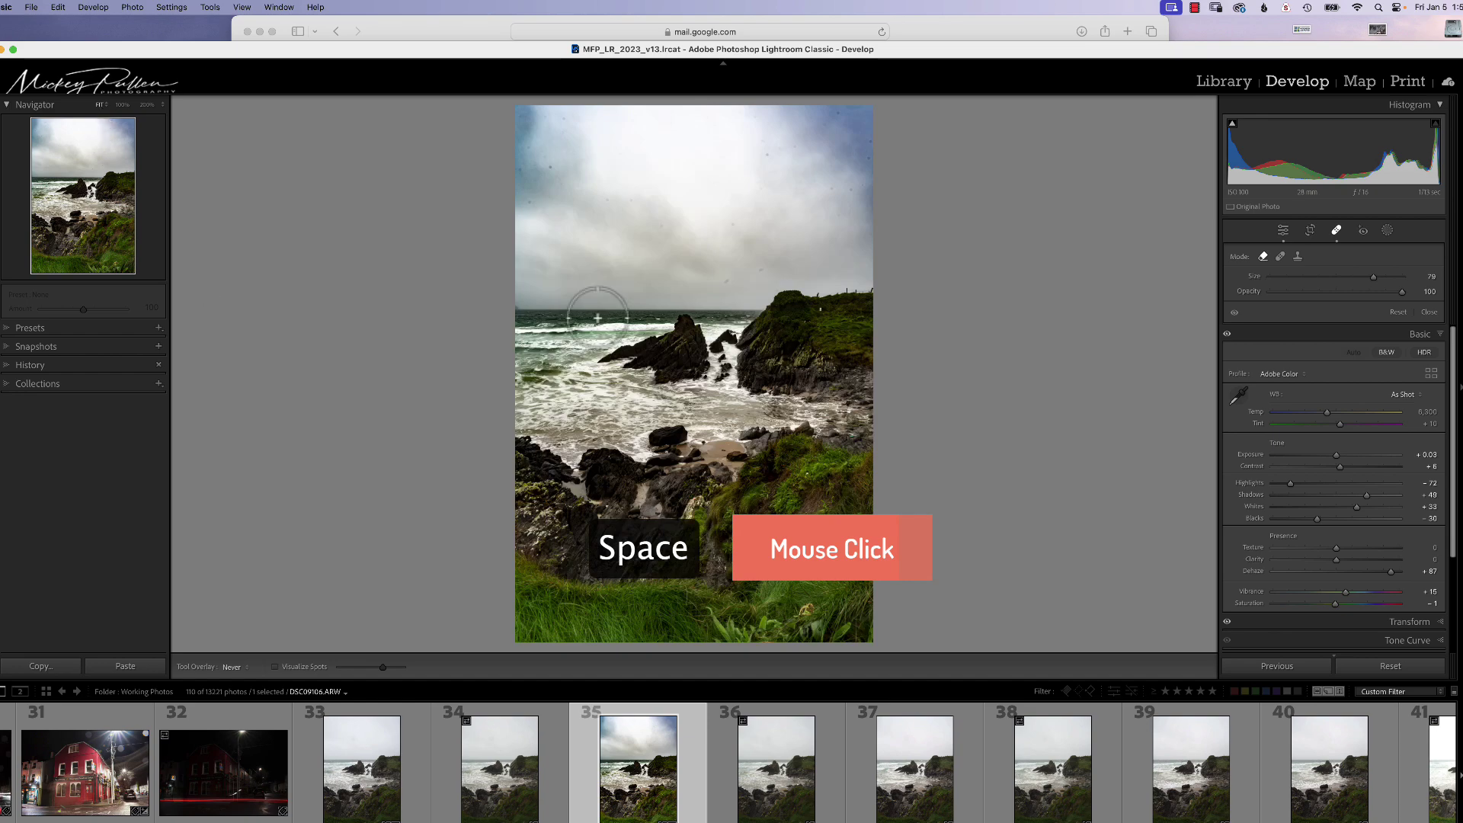
{"action": "key", "text": "space"}
{"action": "left_click", "coordinate": [607, 242]}
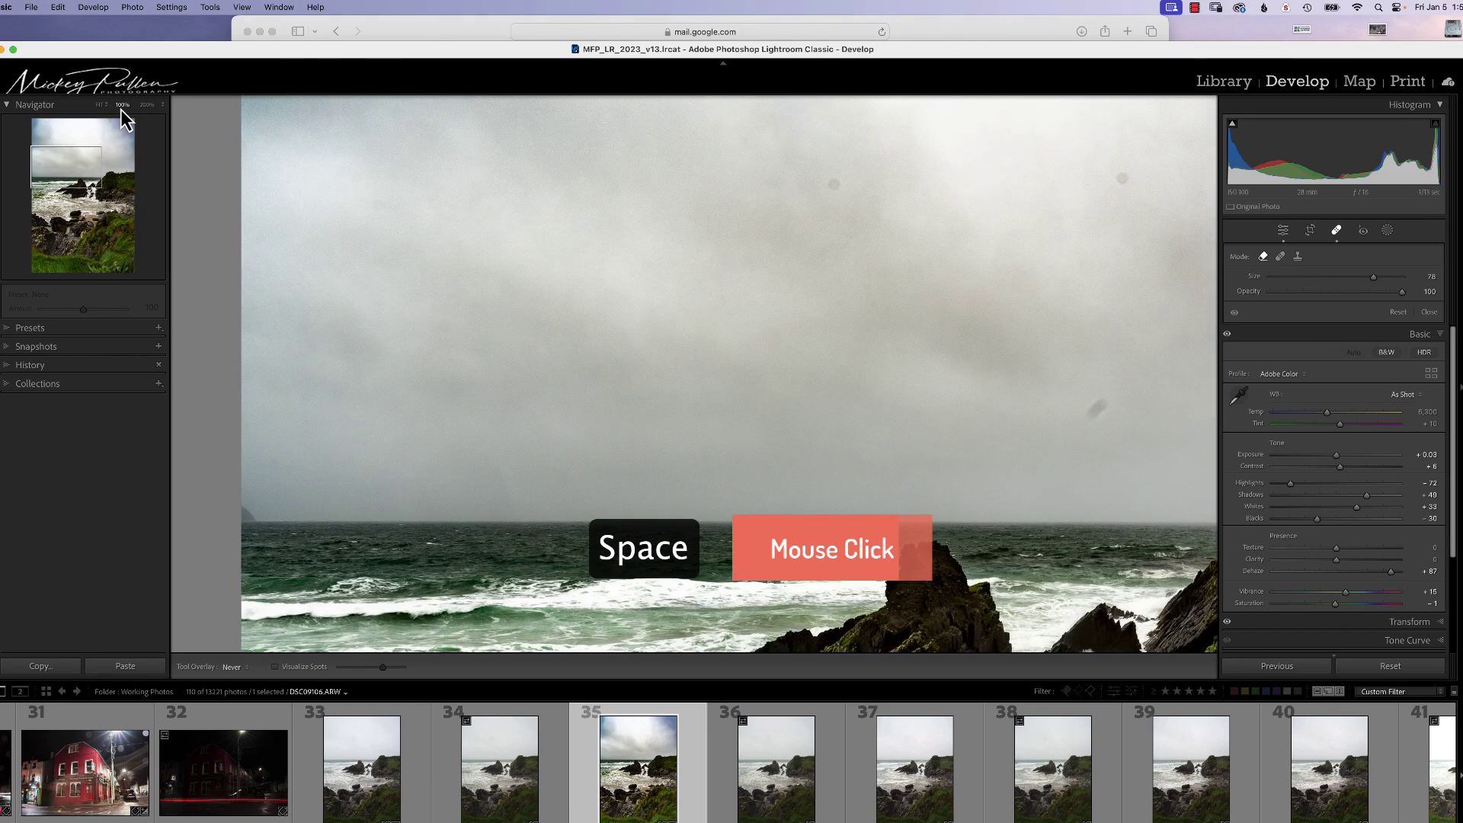
{"action": "left_click", "coordinate": [536, 317]}
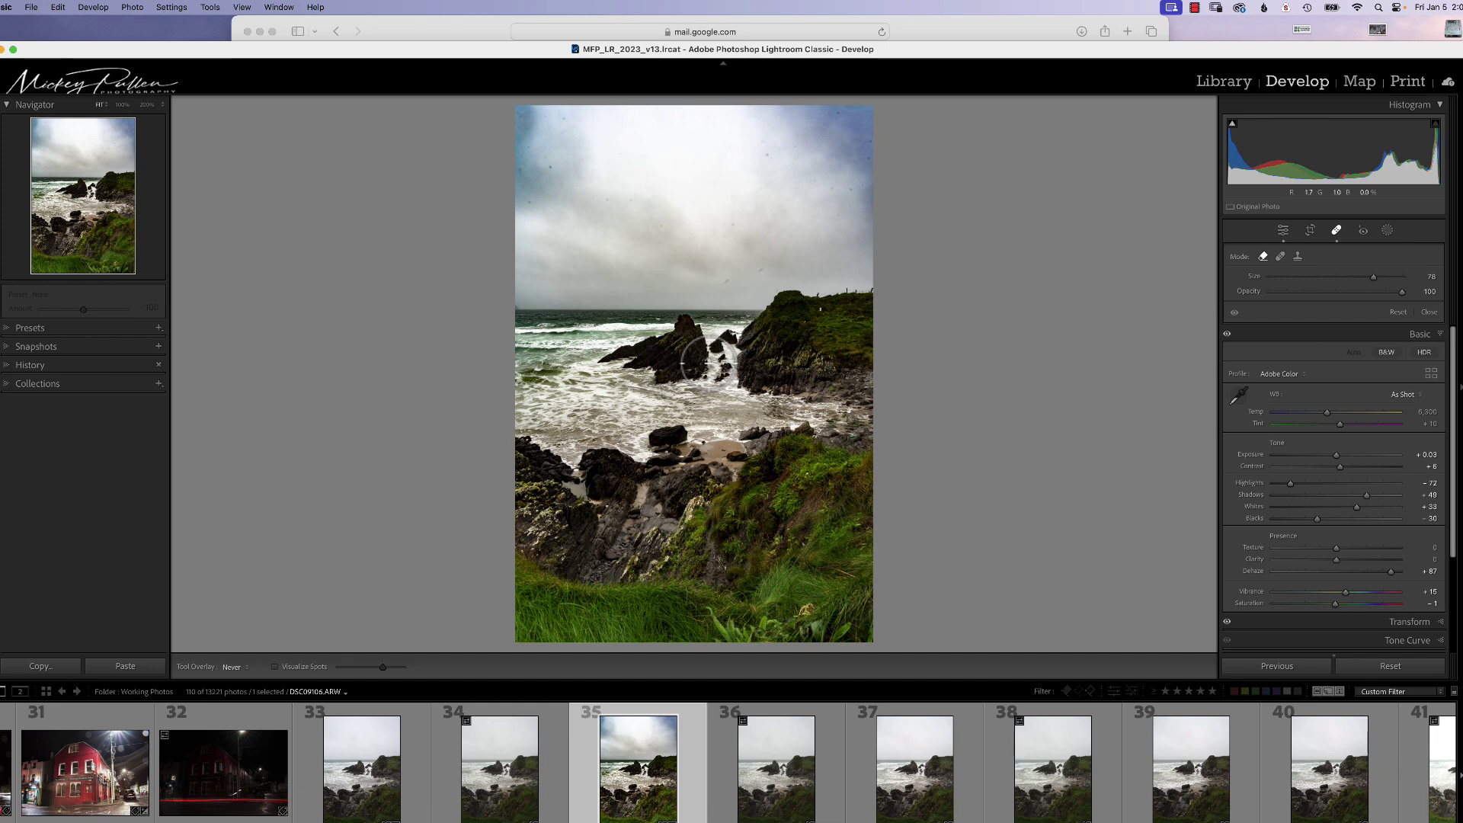
{"action": "left_click", "coordinate": [684, 439]}
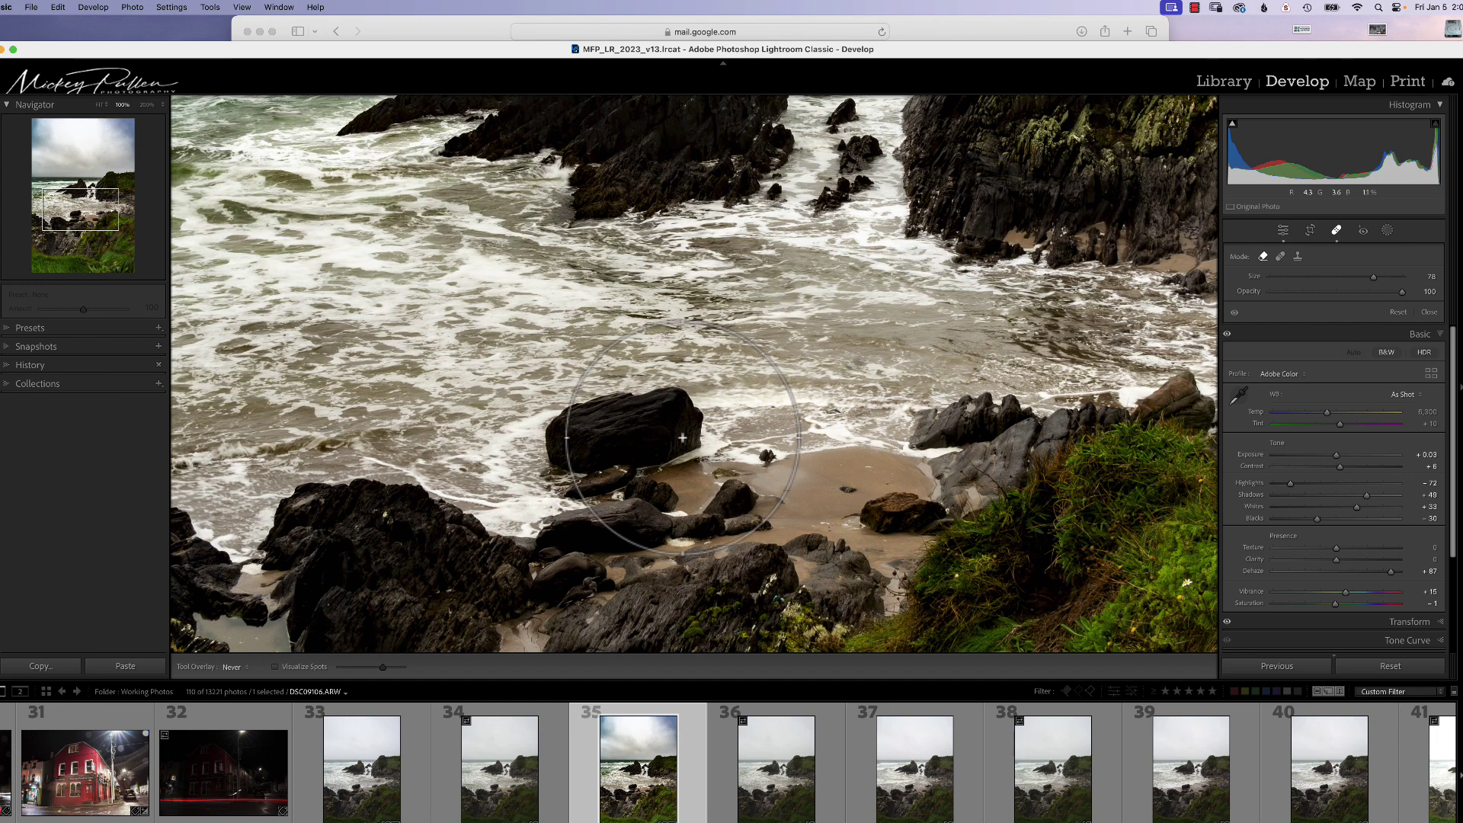
{"action": "left_click", "coordinate": [683, 437]}
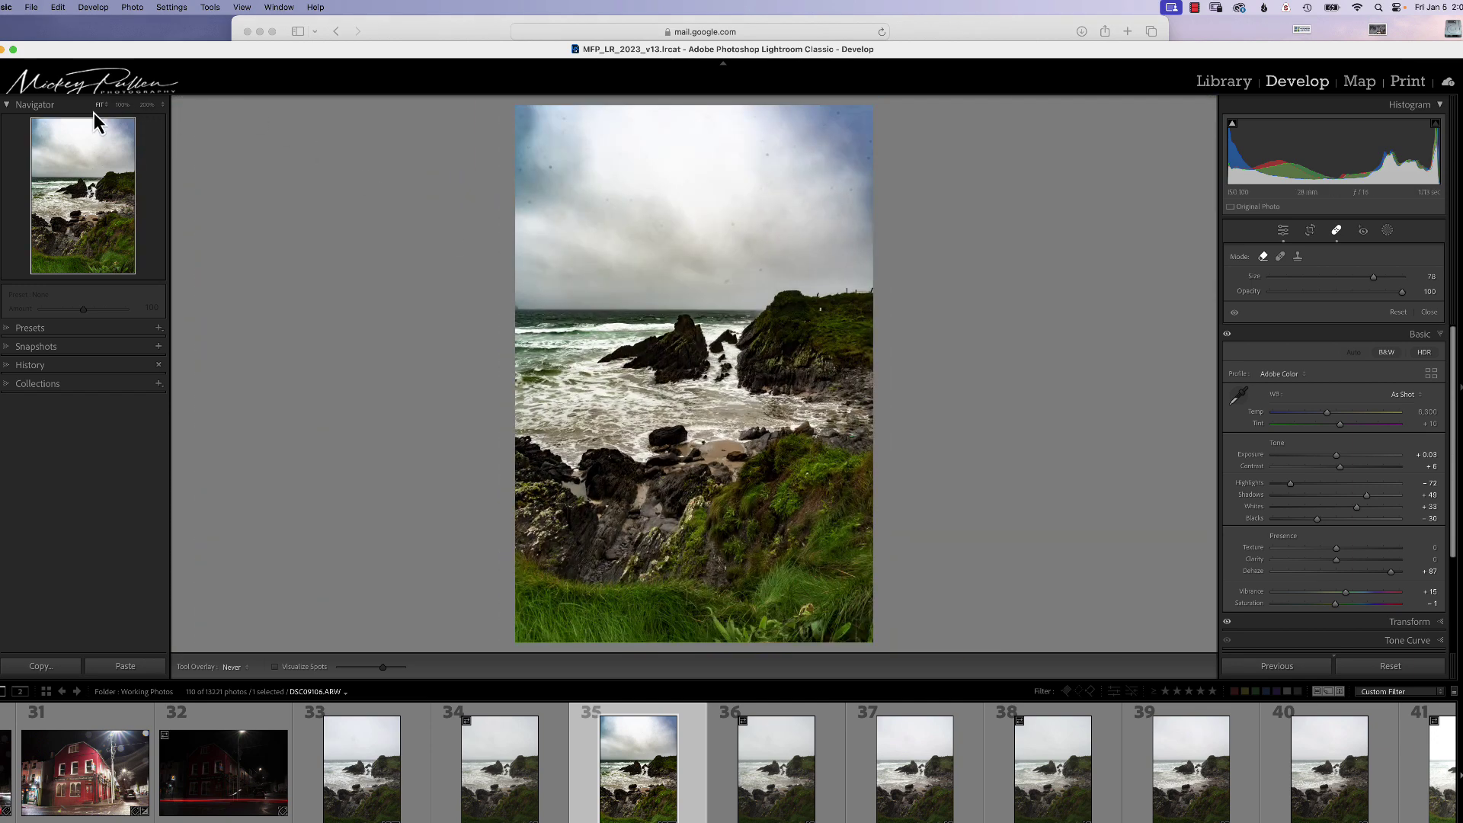
- Preview the photo at 200% and pan across the beach rocks before fitting it again
{"action": "left_click", "coordinate": [161, 105]}
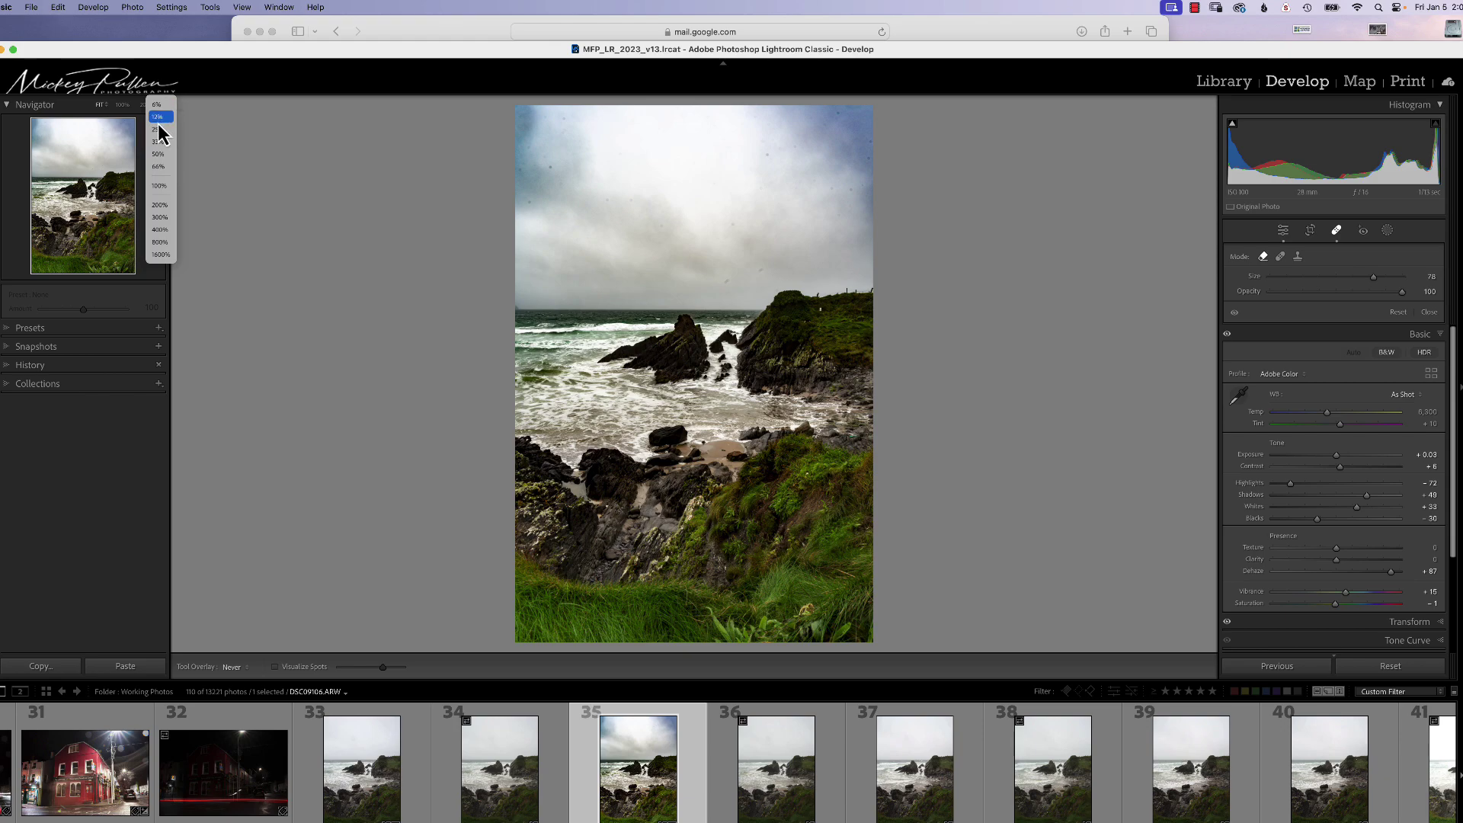
{"action": "left_click", "coordinate": [159, 205]}
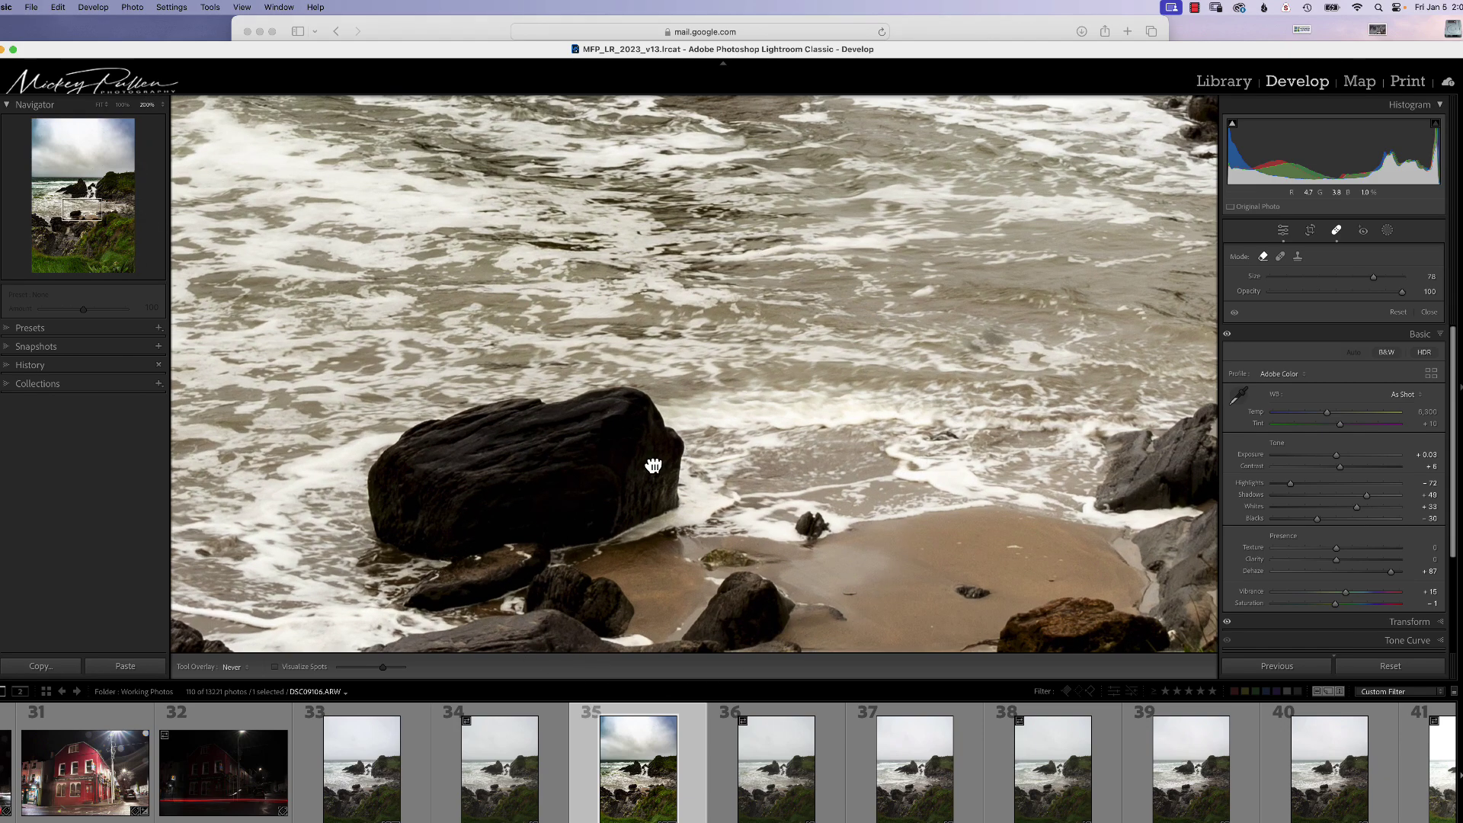
{"action": "key", "text": "z"}
{"action": "key", "text": "z"}
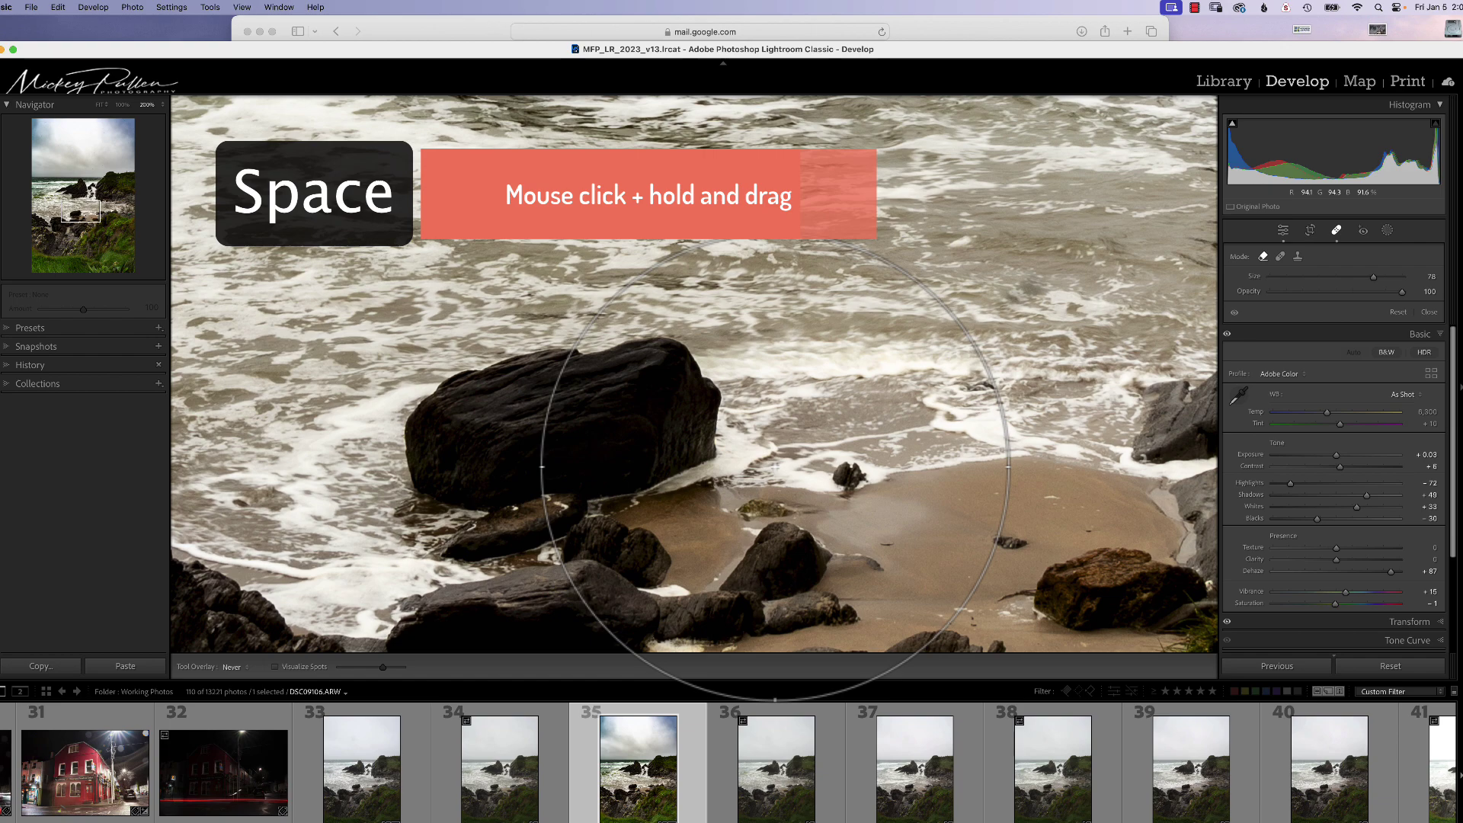
{"action": "key", "text": "space"}
{"action": "left_click_drag", "start_coordinate": [781, 476], "coordinate": [622, 343]}
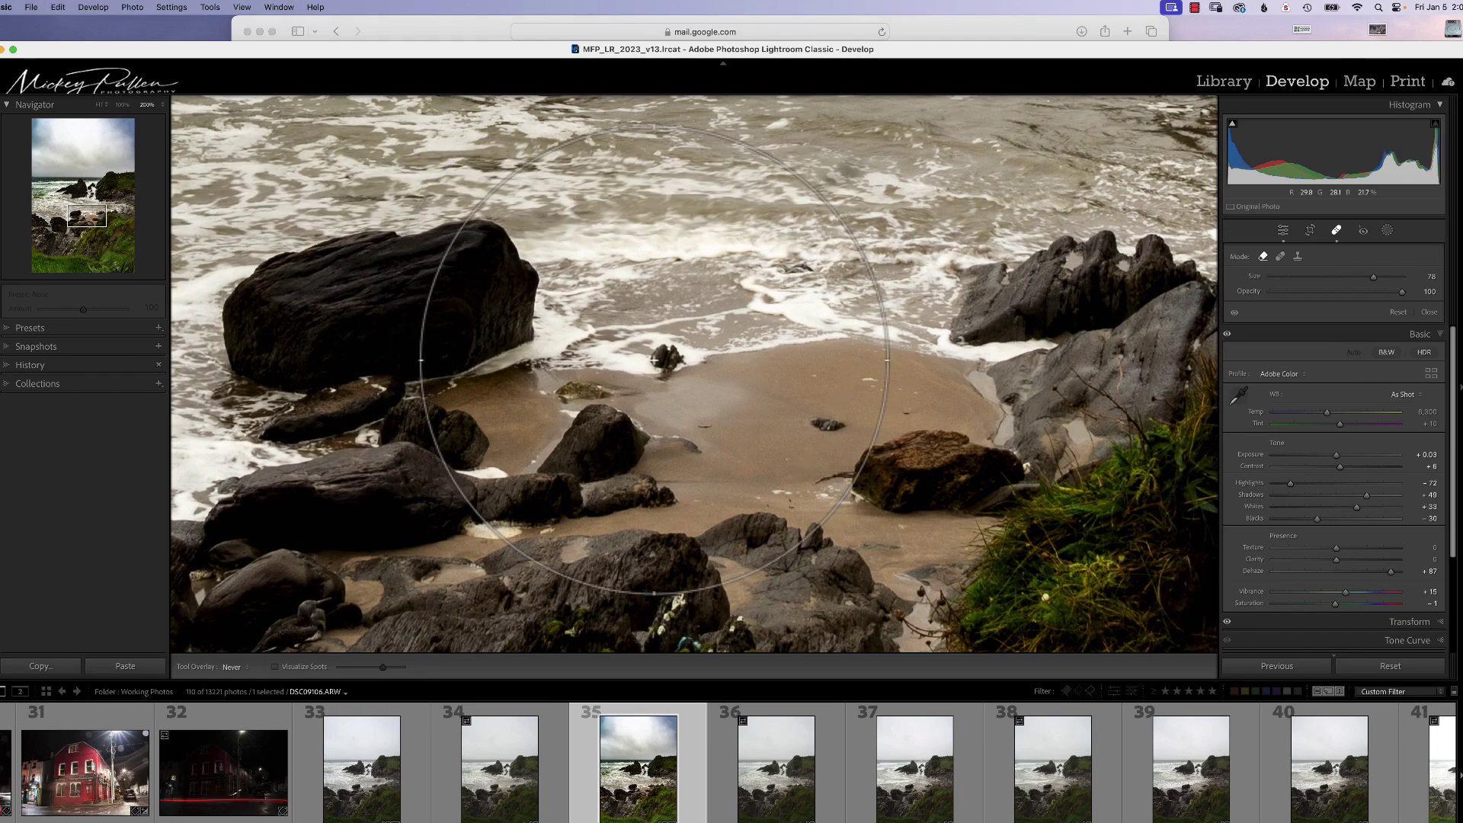
{"action": "key", "text": "z"}
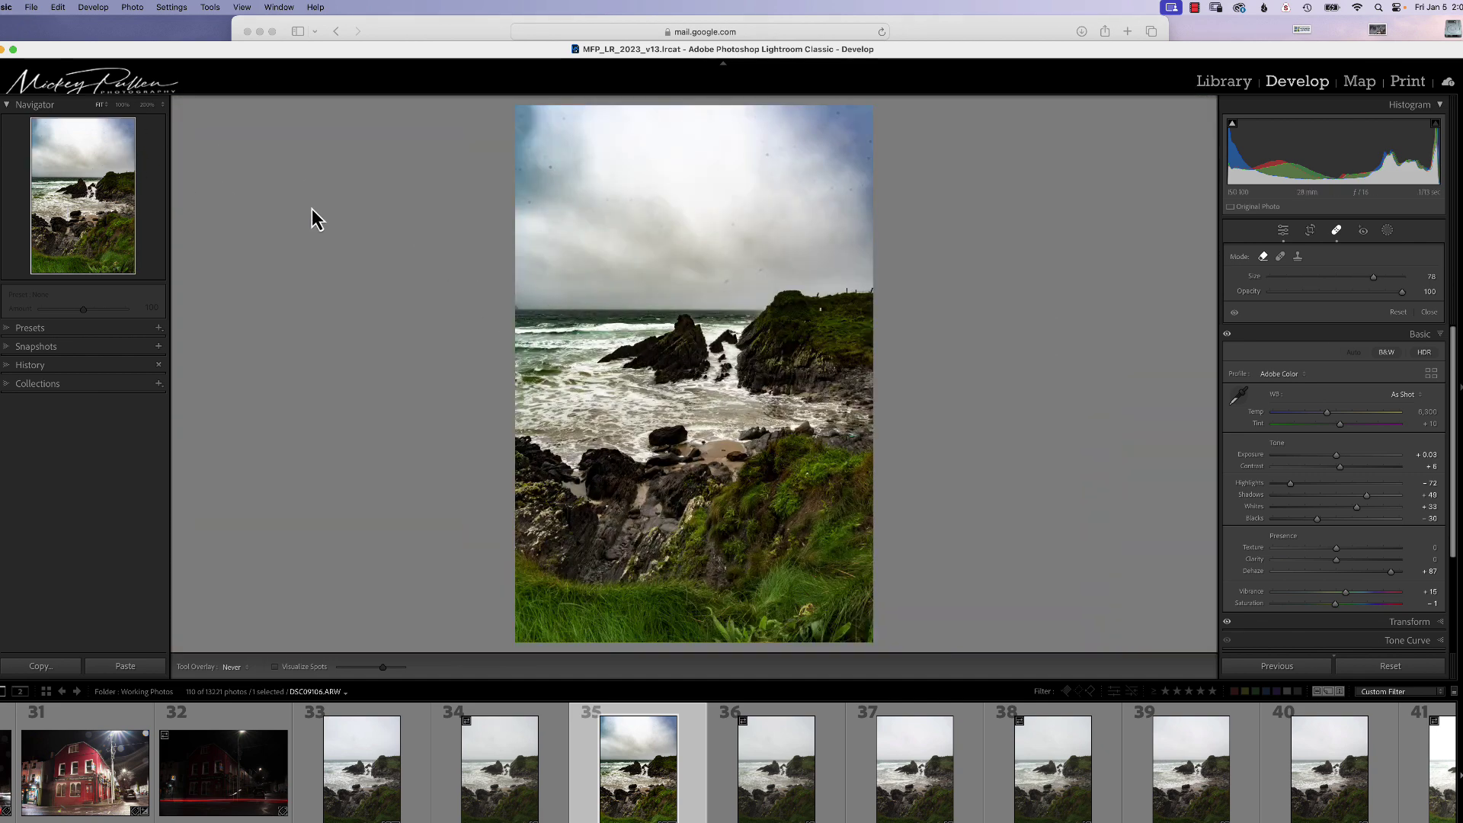
- View the photo at 100% zoom, positioned near its top-left corner
{"action": "left_click", "coordinate": [122, 105]}
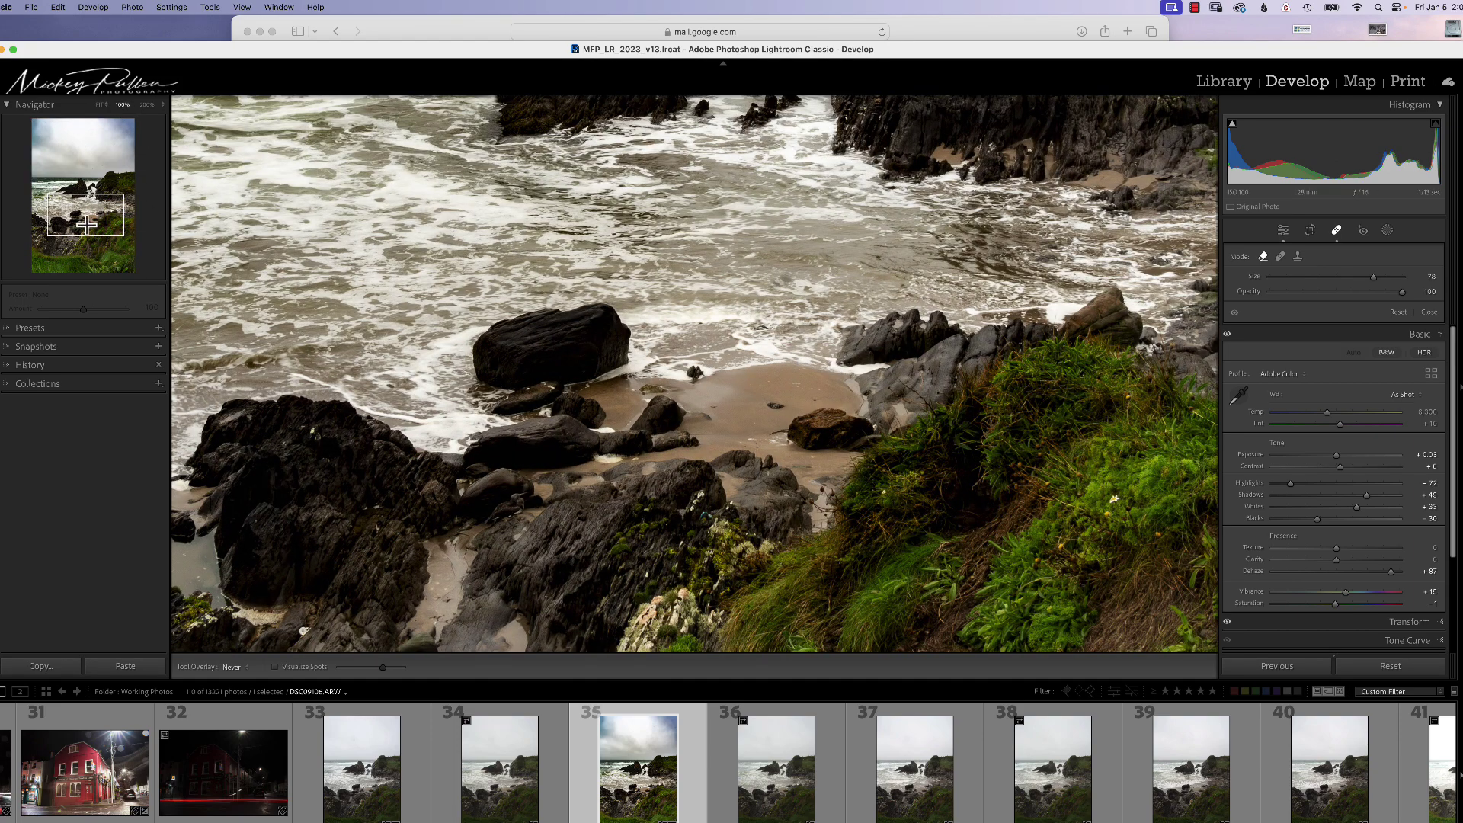
{"action": "left_click_drag", "start_coordinate": [90, 221], "coordinate": [80, 189]}
{"action": "left_click", "coordinate": [57, 137]}
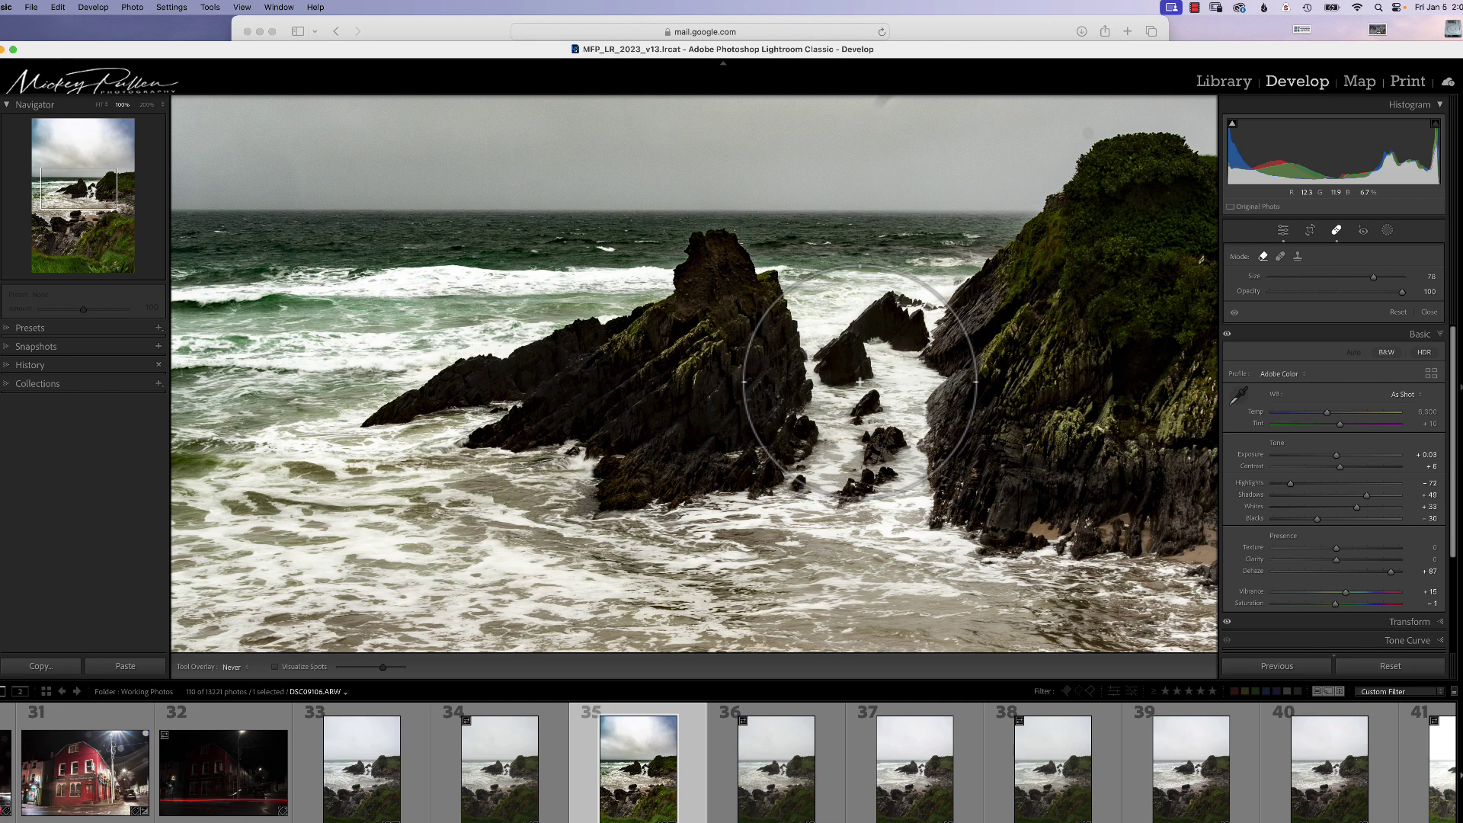
- Step the 100% view from the top-left corner down each column with Page Down, ending at the top-left sky
{"action": "key", "text": "Home"}
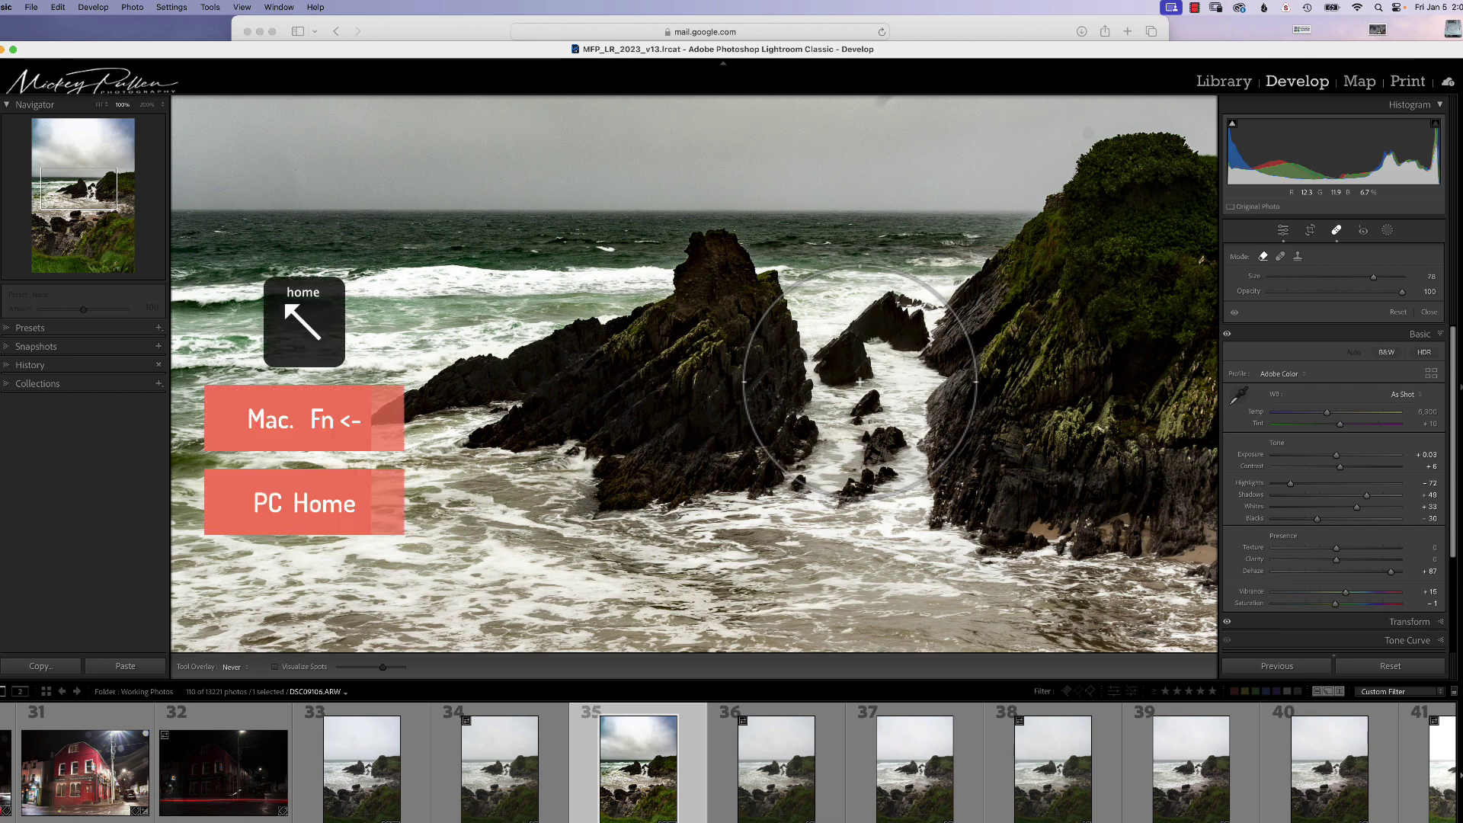
{"action": "key", "text": "Home"}
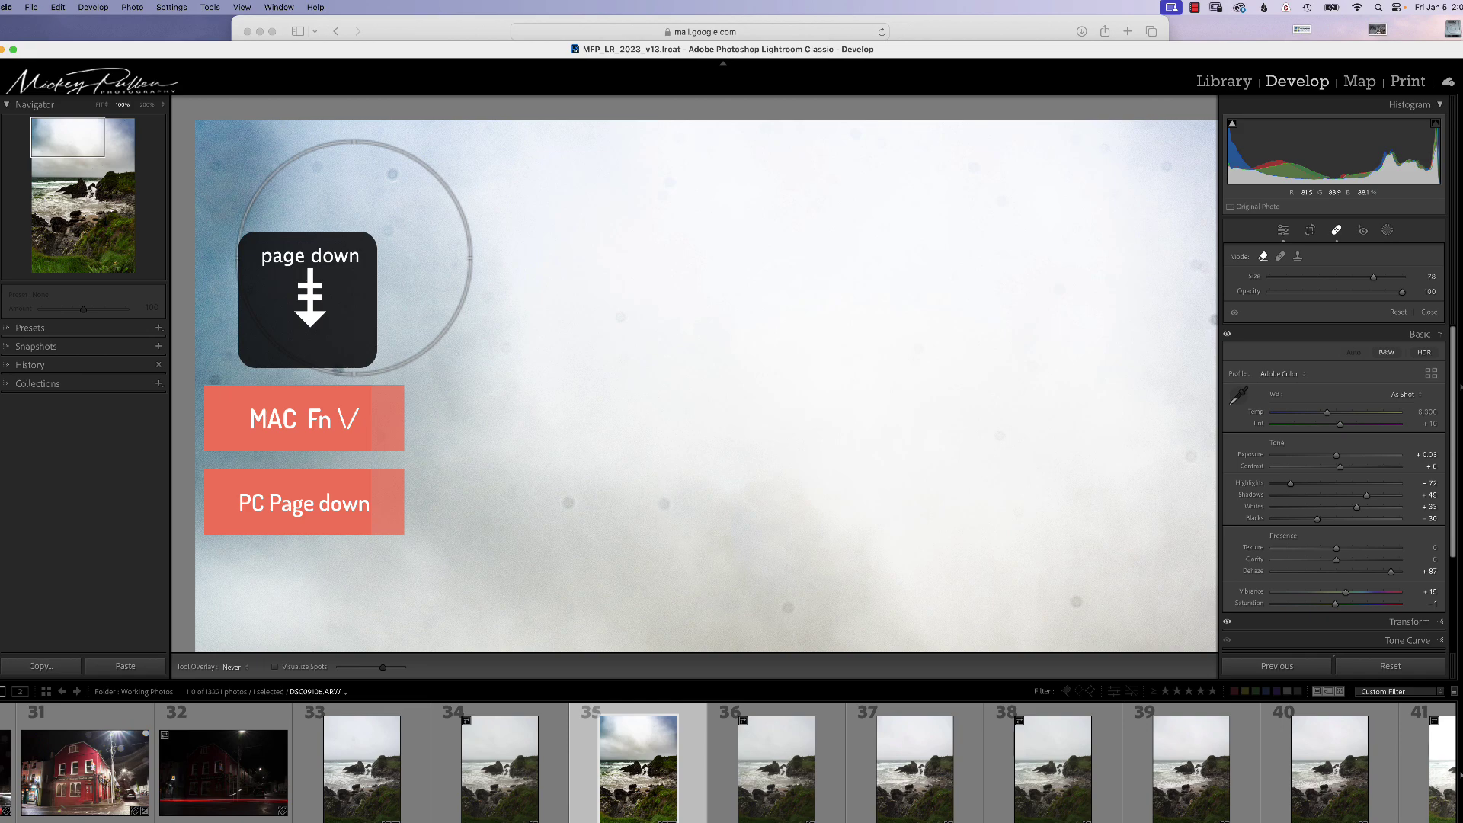
{"action": "key", "text": "Page_Down"}
{"action": "key", "text": "Page_Down"}
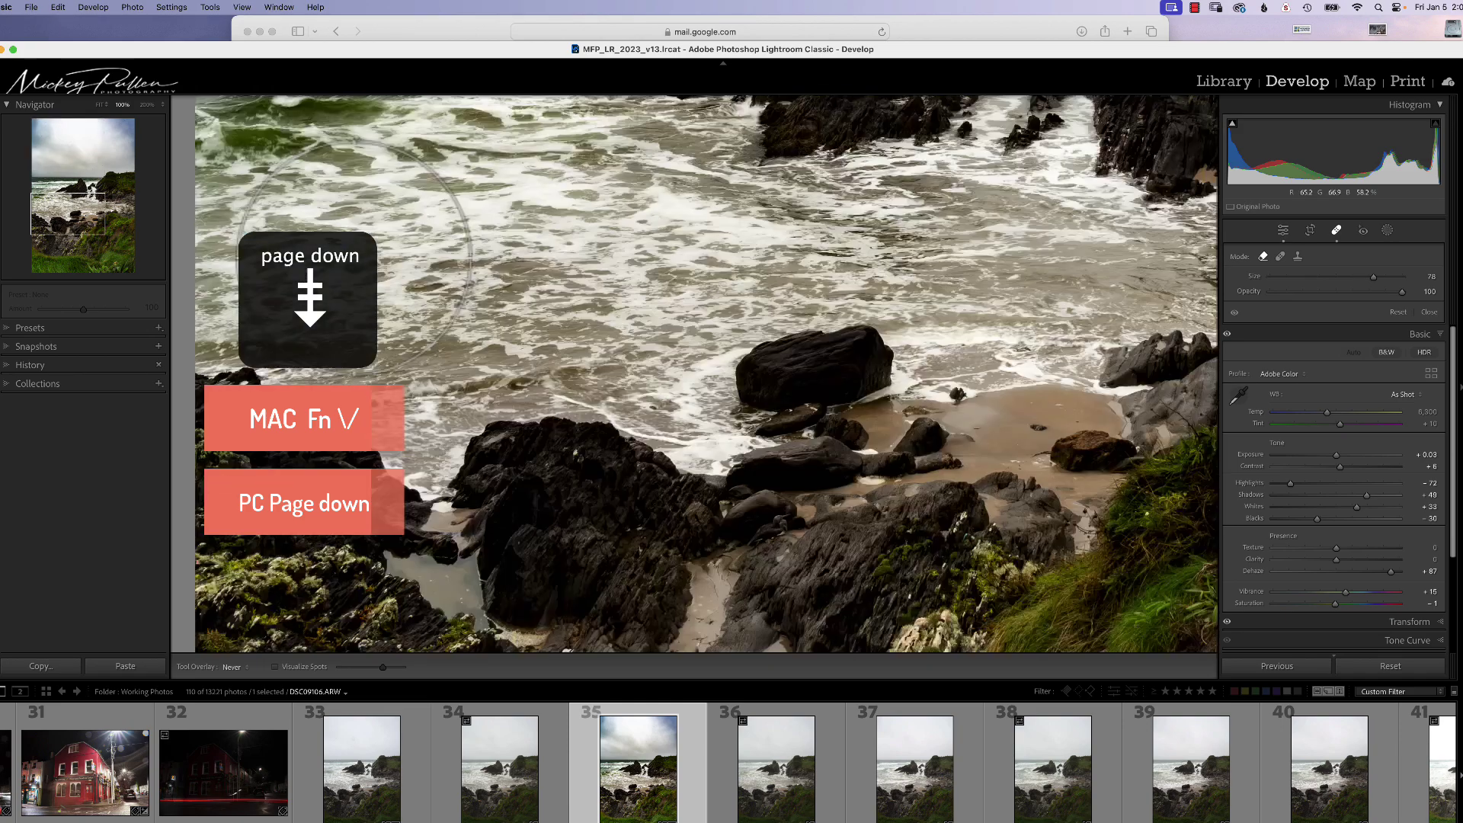
{"action": "key", "text": "Page_Down"}
{"action": "key", "text": "Page_Down"}
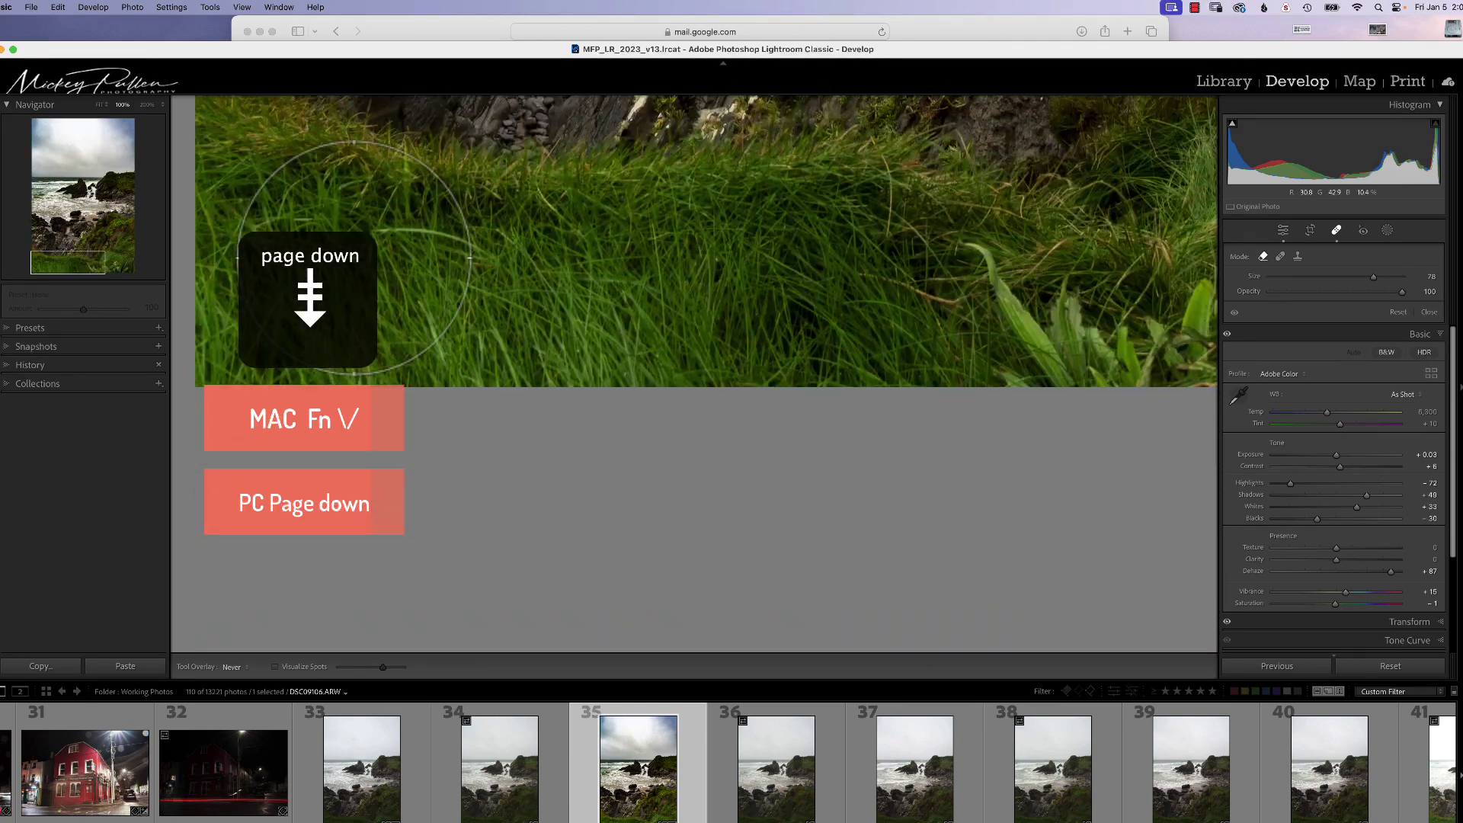
{"action": "key", "text": "Page_Down"}
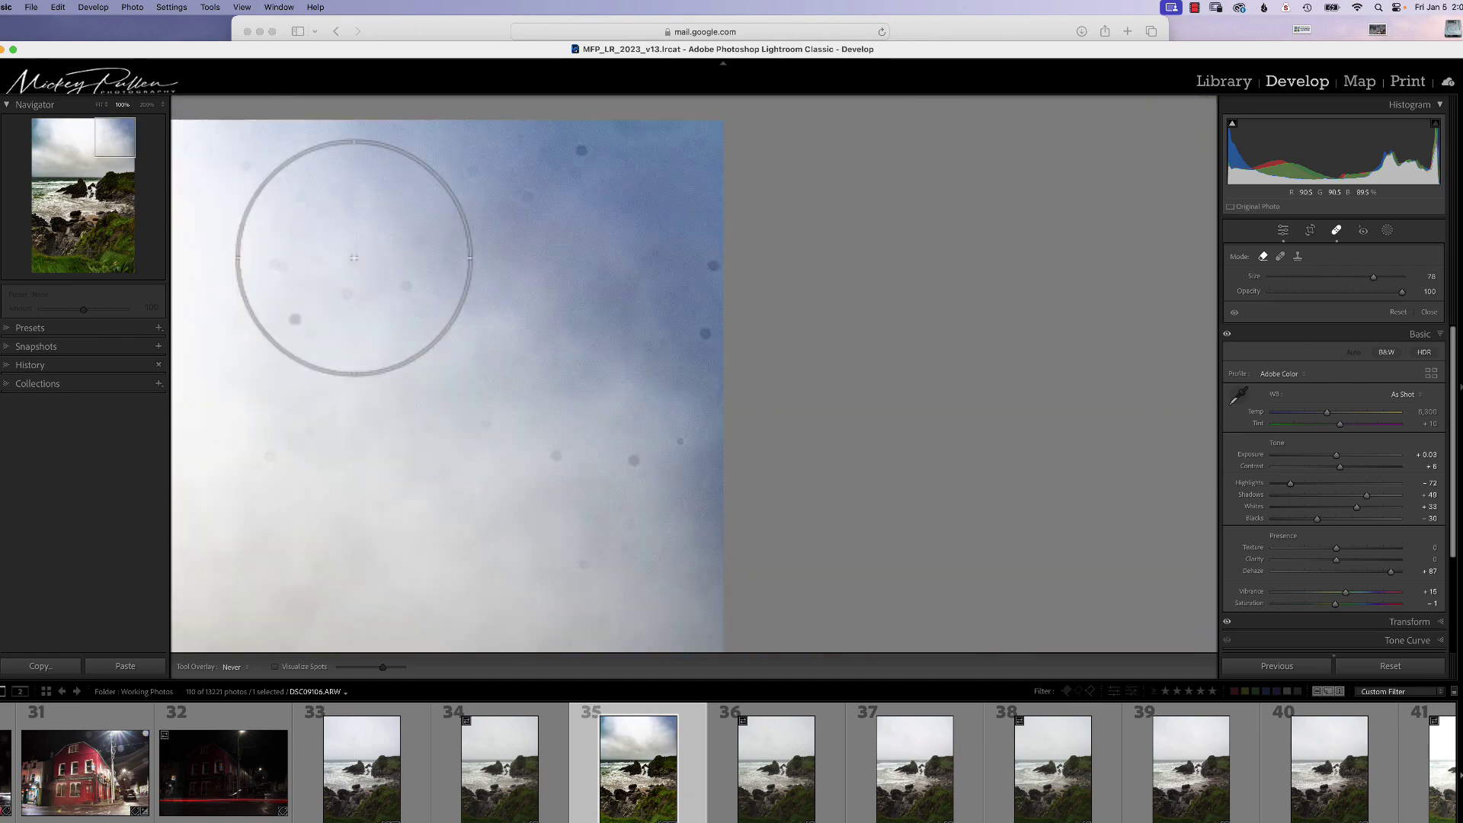
{"action": "key", "text": "Page_Down"}
{"action": "key", "text": "Page_Down"}
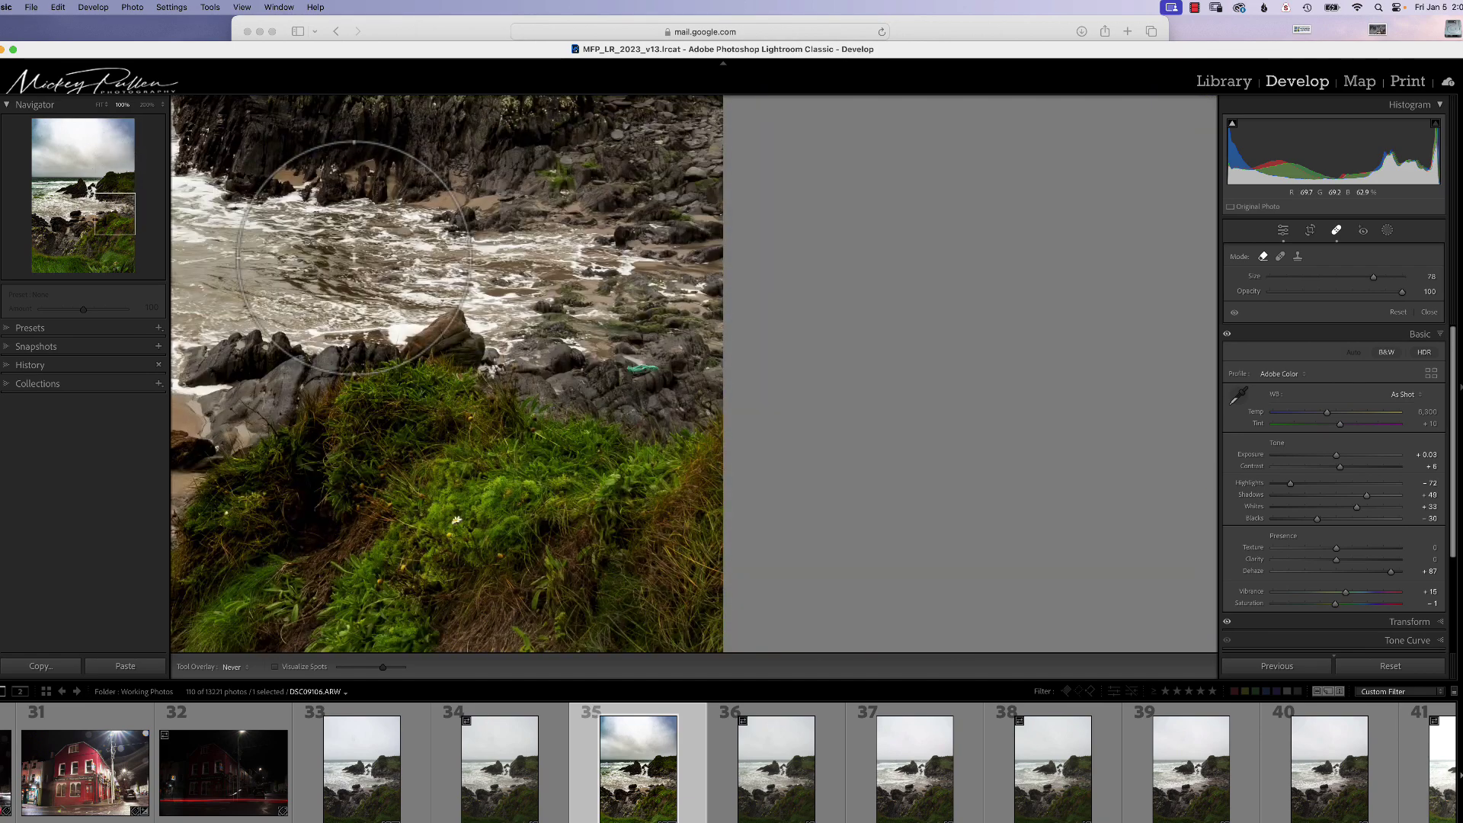
{"action": "key", "text": "Page_Down"}
{"action": "key", "text": "Page_Down"}
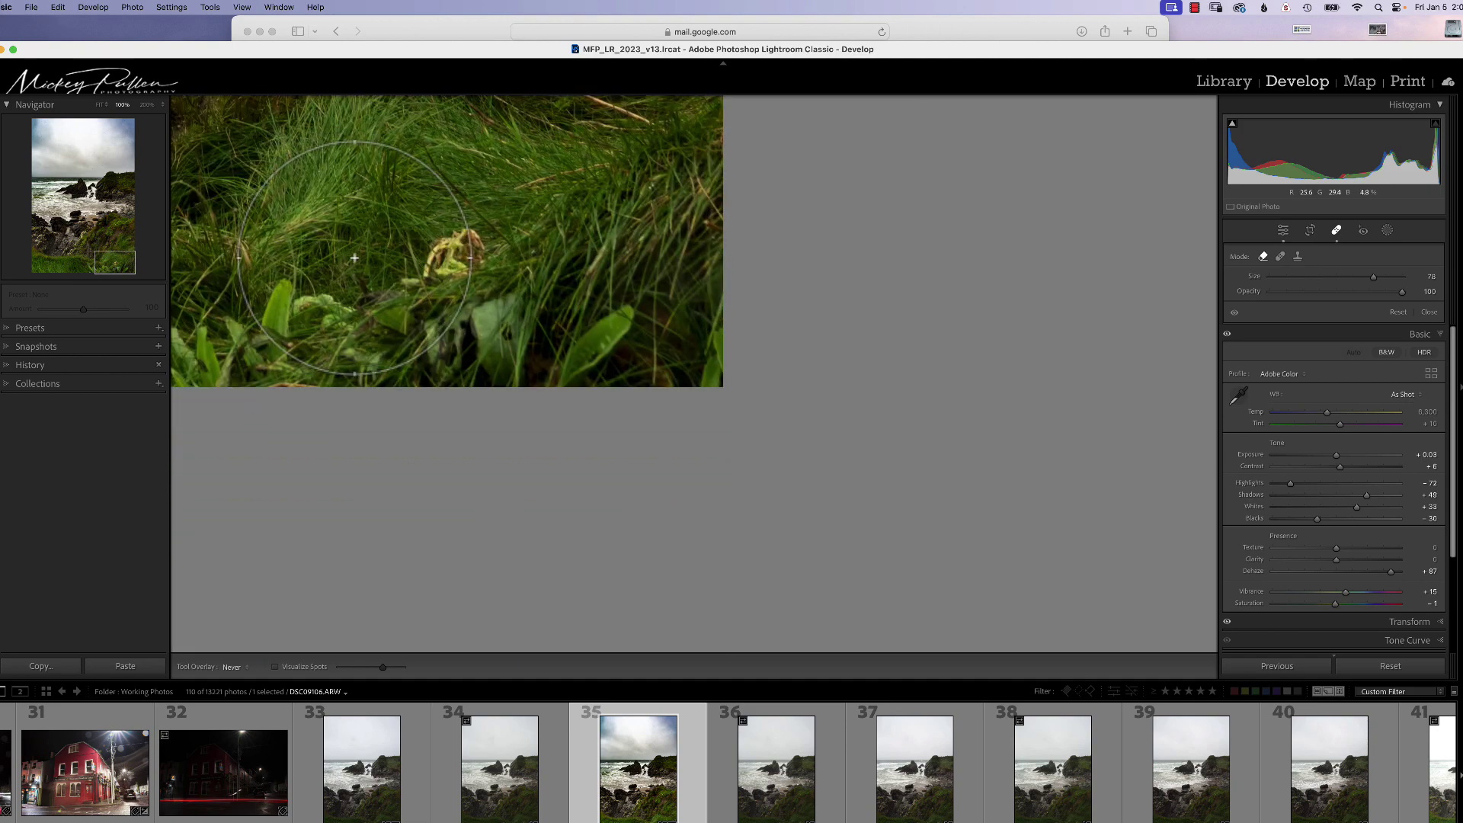
{"action": "key", "text": "Page_Down"}
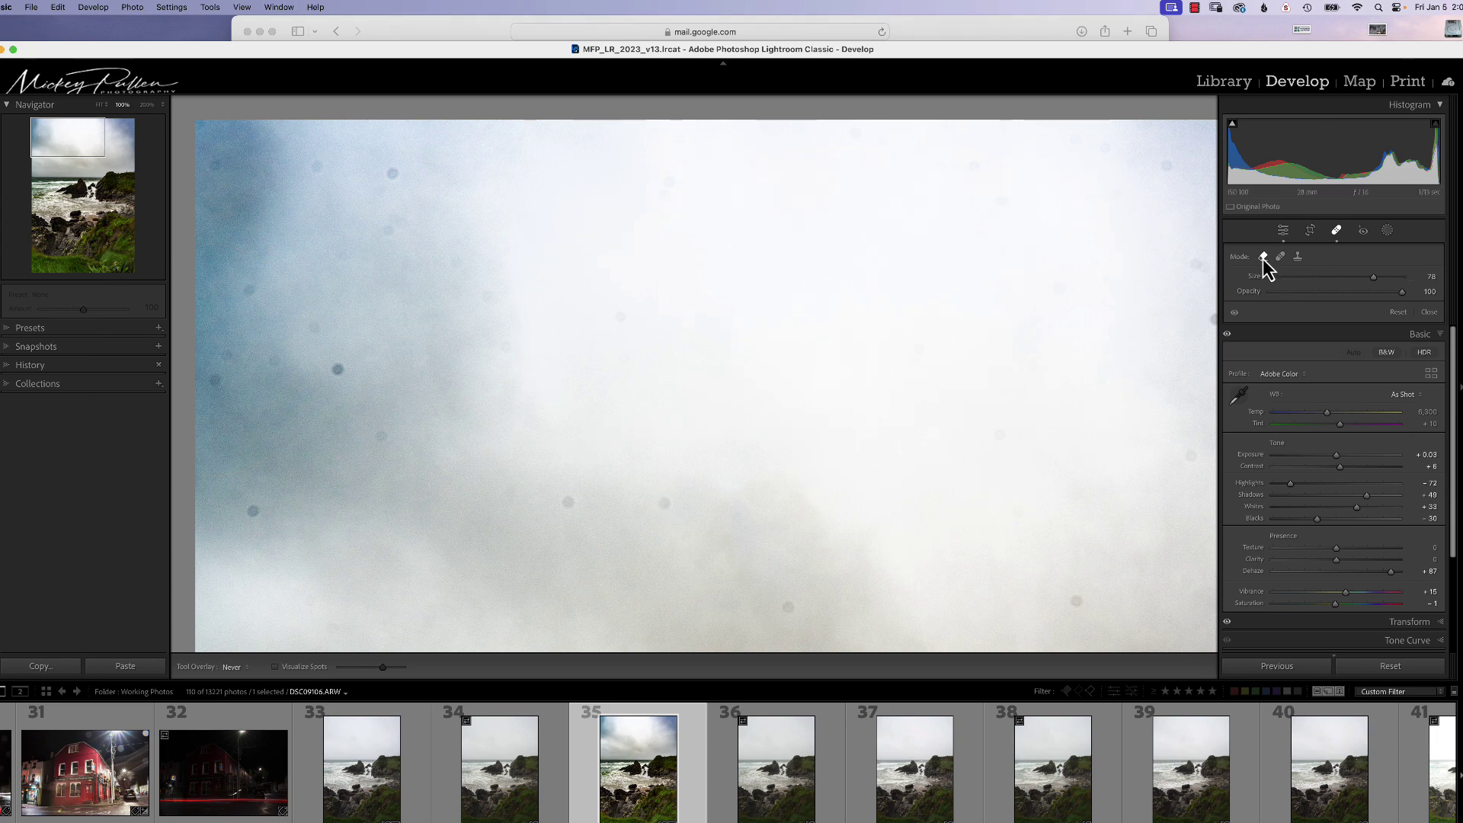
- Shrink the Spot Removal brush to size 76
{"action": "left_click", "coordinate": [1371, 277]}
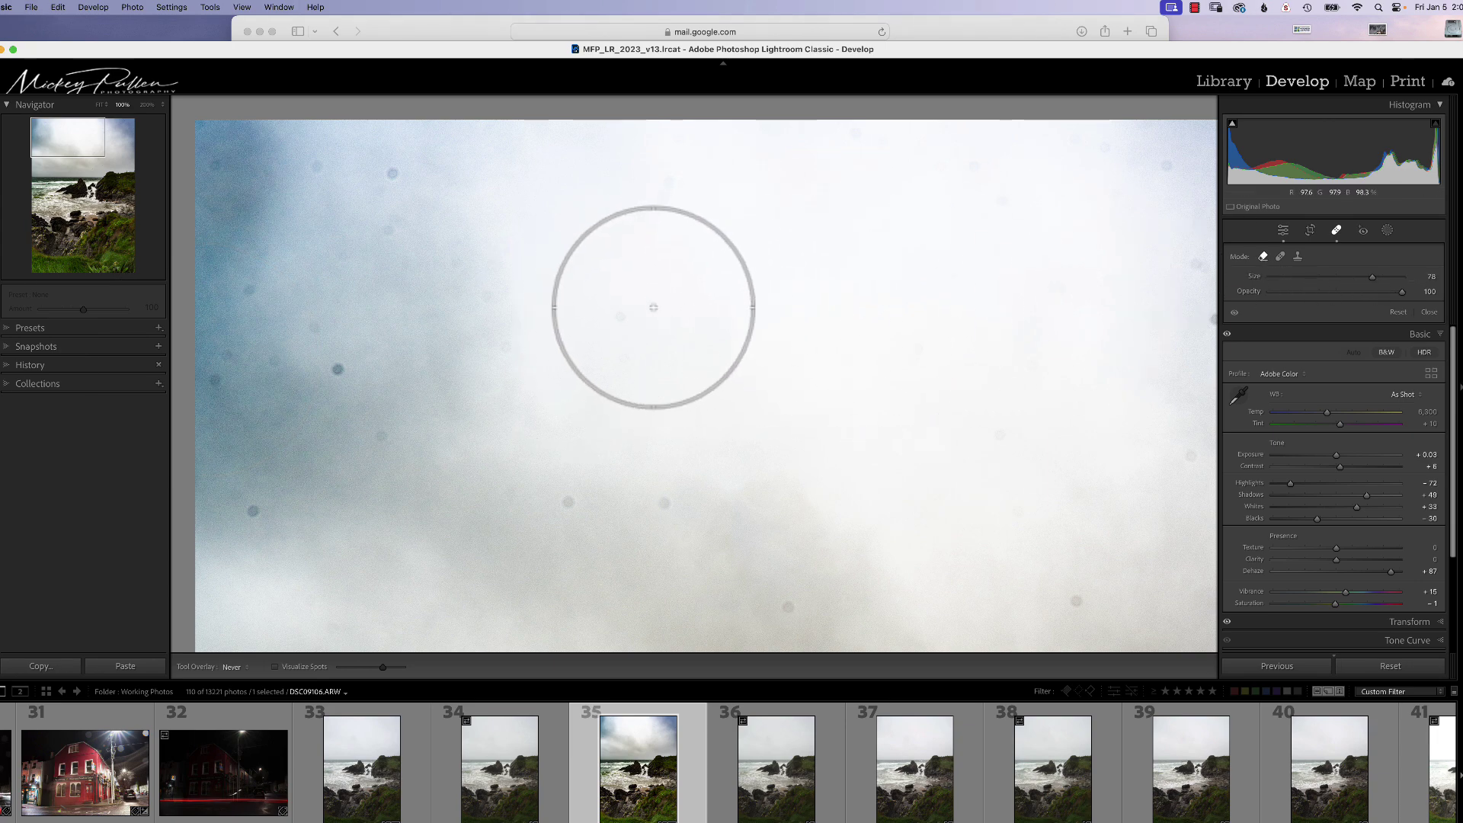
{"action": "scroll", "coordinate": [653, 307], "scroll_direction": "down", "scroll_amount": 1}
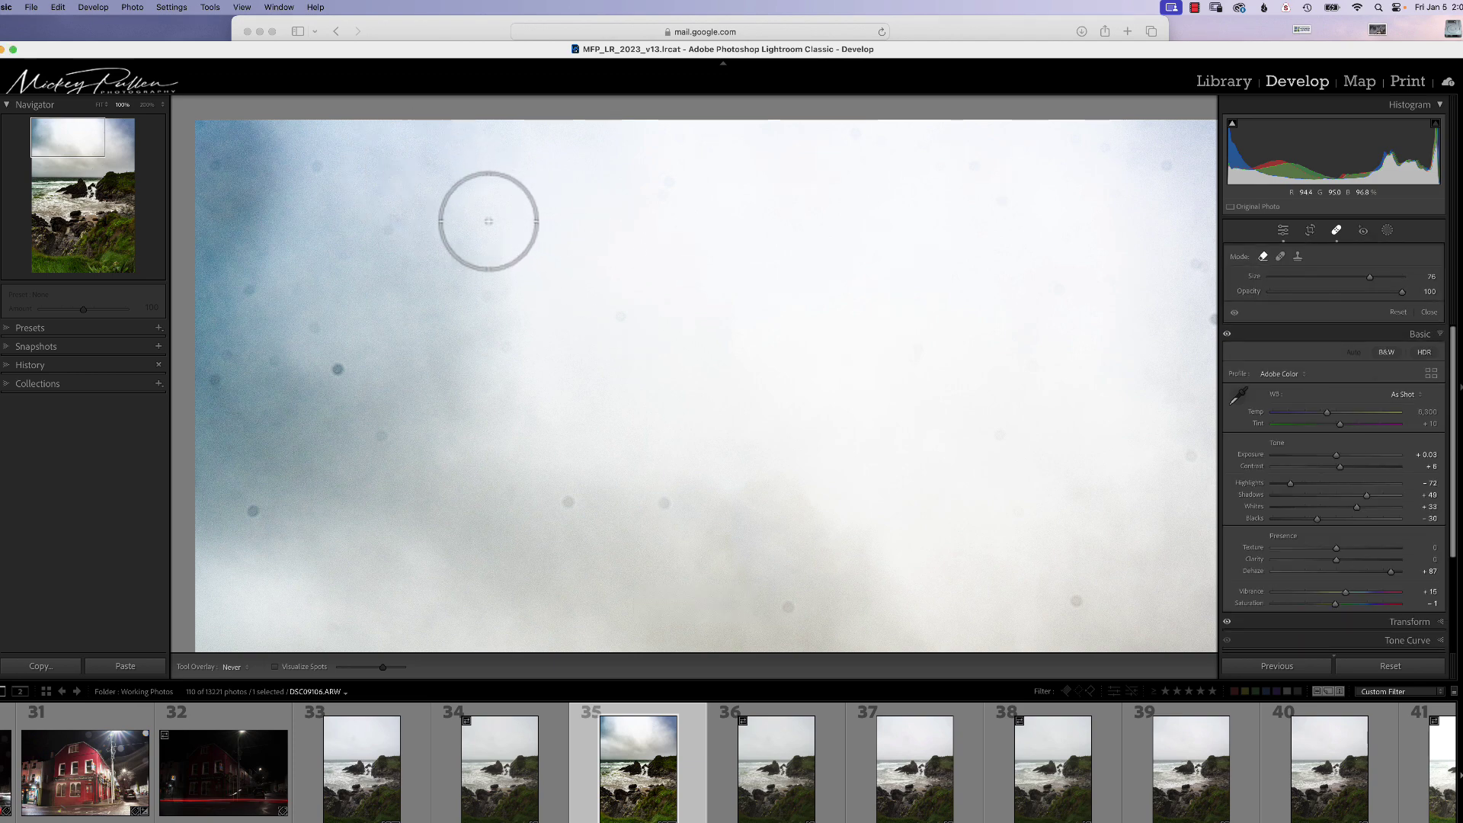
{"action": "scroll", "coordinate": [320, 167], "scroll_direction": "down", "scroll_amount": 15}
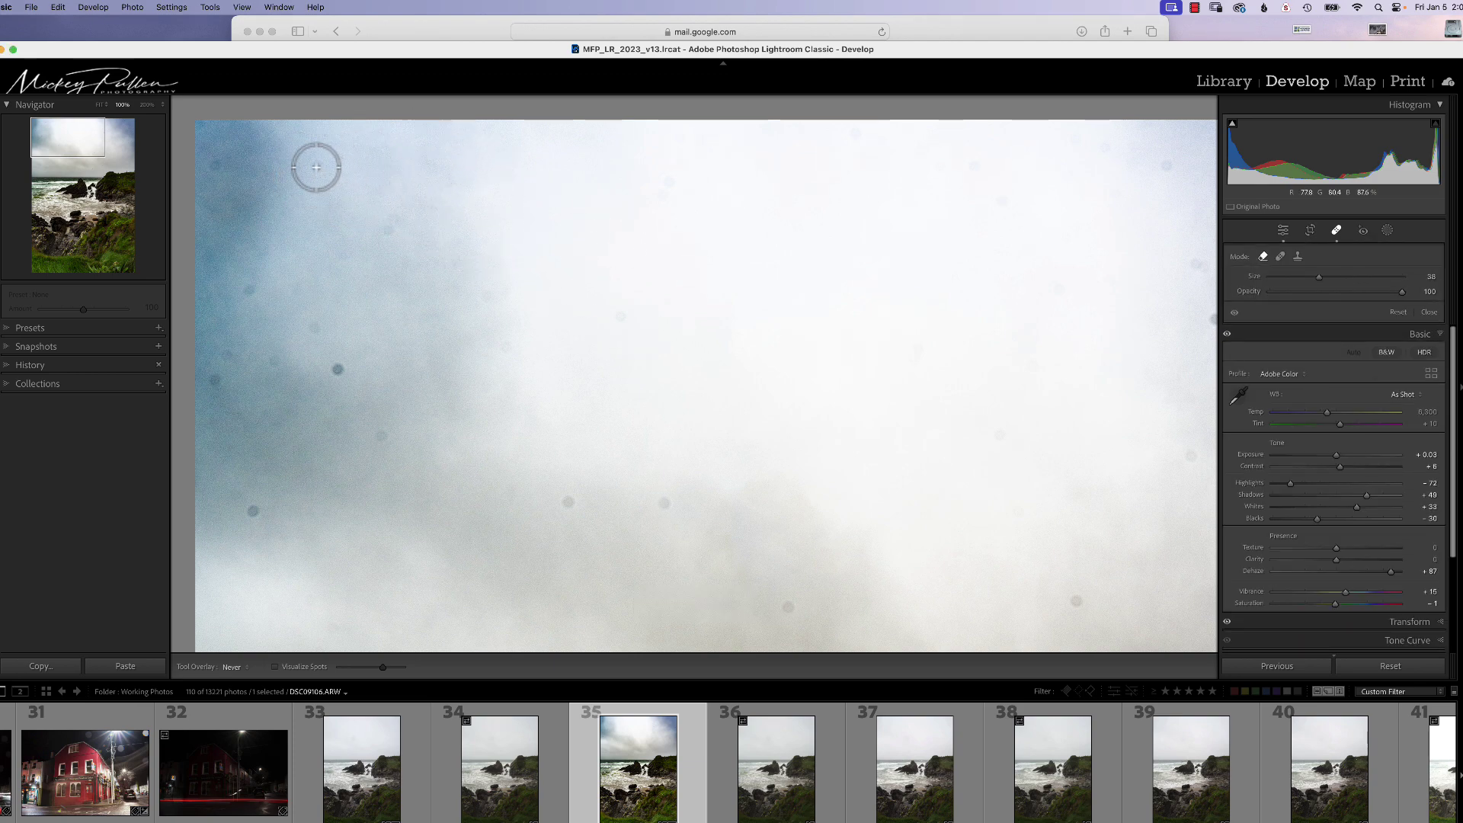
{"action": "scroll", "coordinate": [229, 166], "scroll_direction": "up", "scroll_amount": 8}
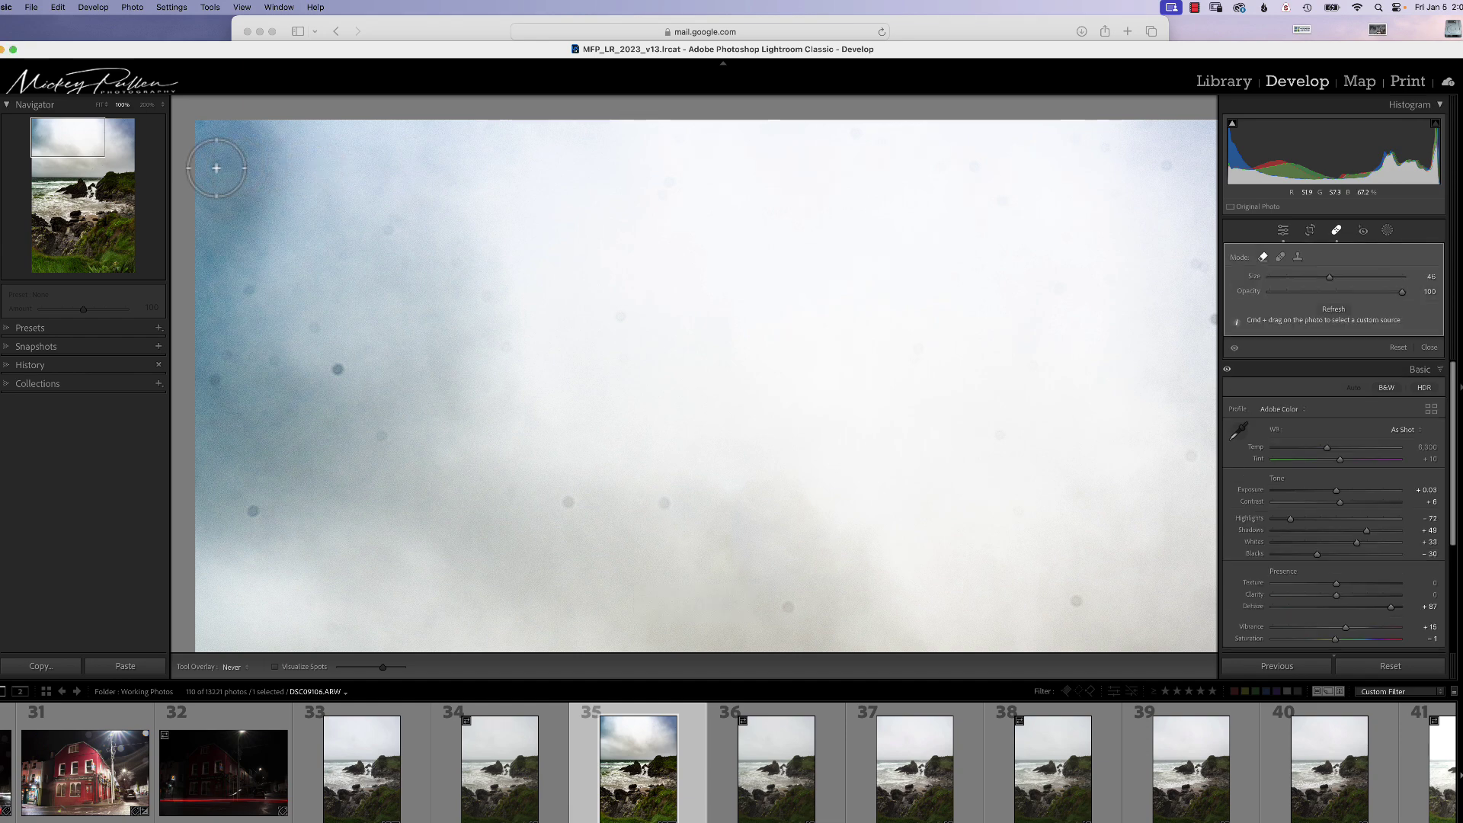
{"action": "scroll", "coordinate": [277, 202], "scroll_direction": "down", "scroll_amount": 1}
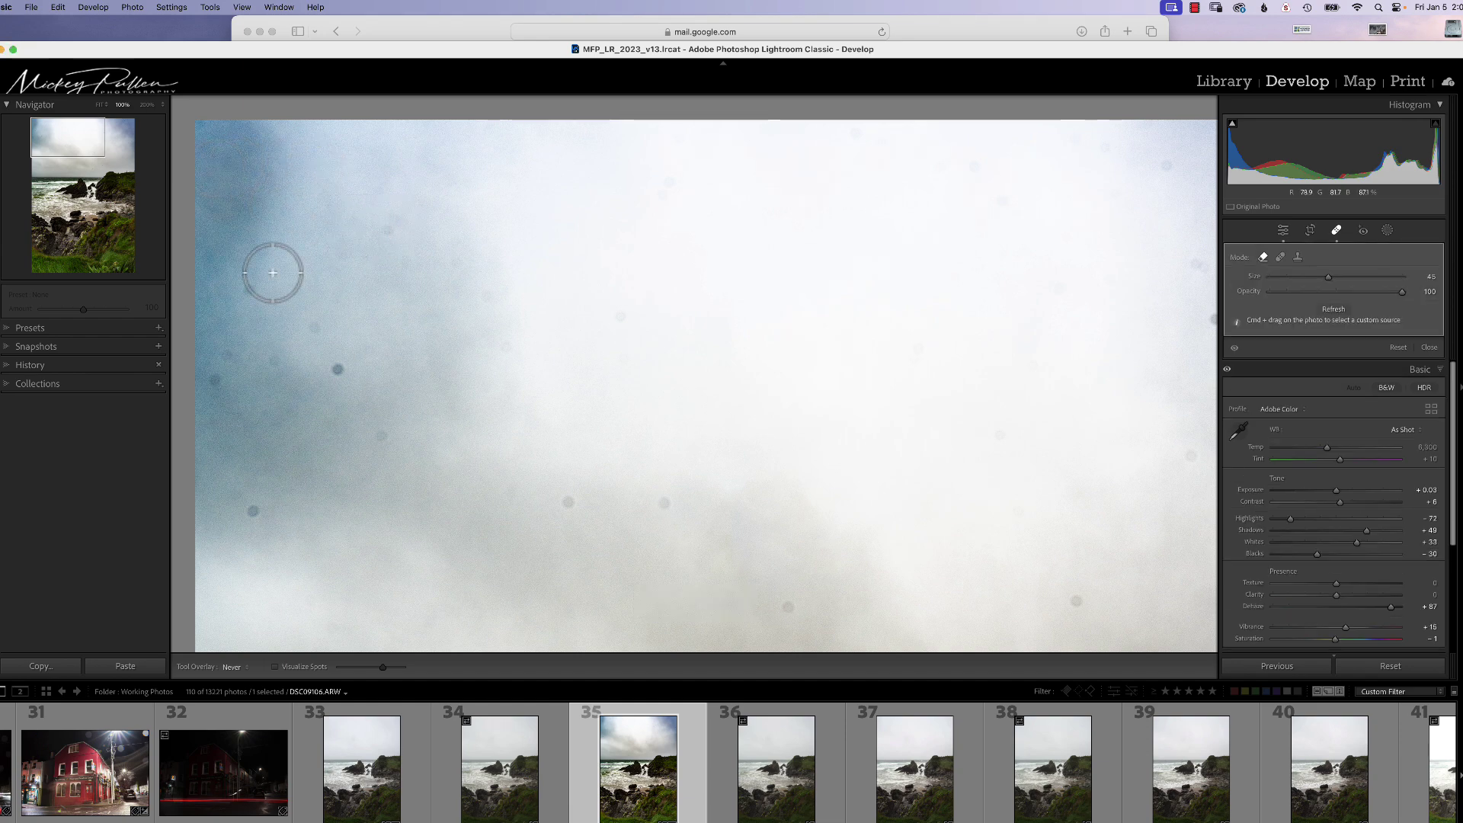
{"action": "scroll", "coordinate": [249, 281], "scroll_direction": "down", "scroll_amount": 1}
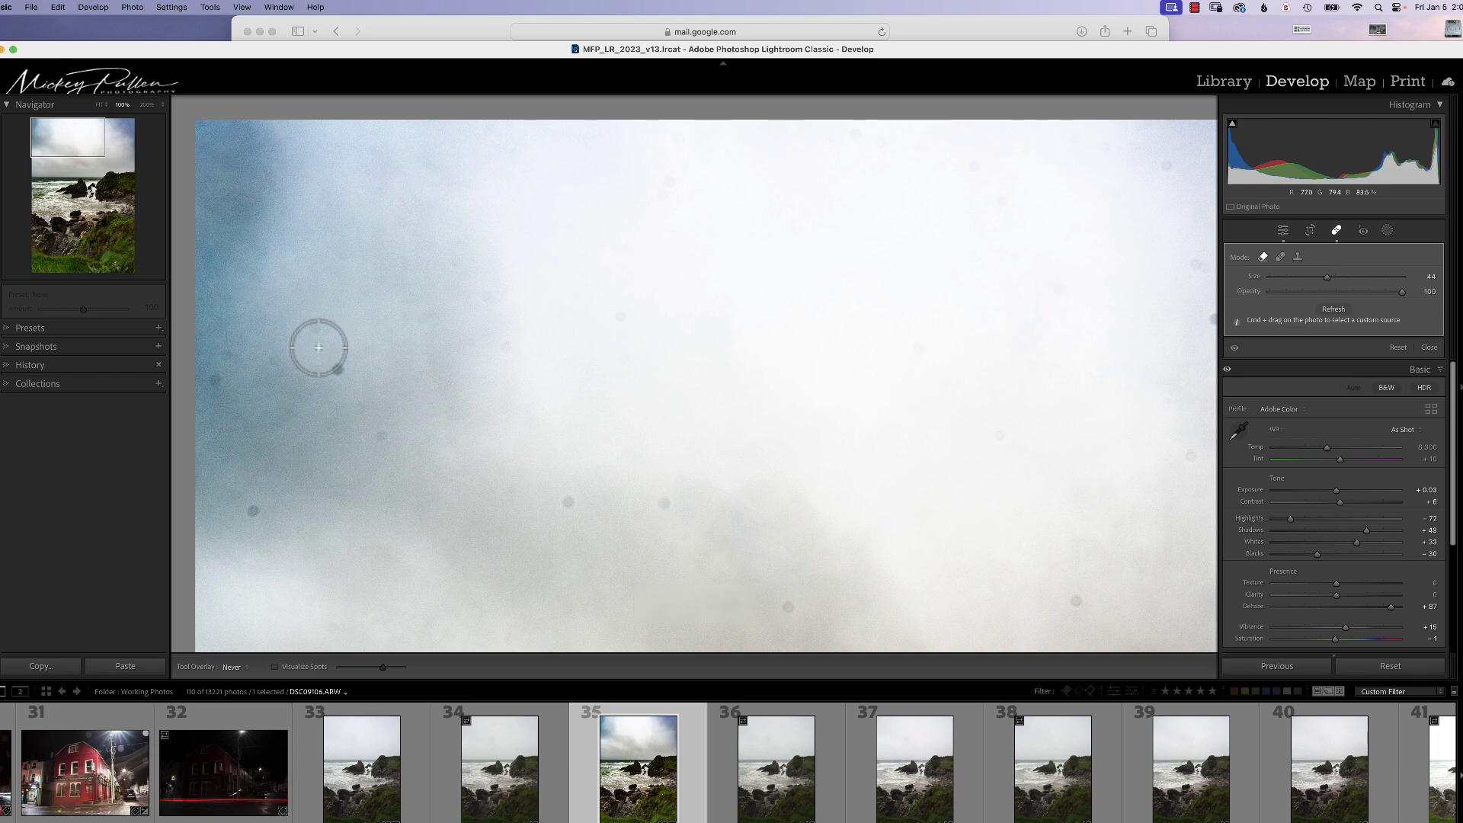
{"action": "scroll", "coordinate": [328, 373], "scroll_direction": "down", "scroll_amount": 1}
{"action": "scroll", "coordinate": [274, 361], "scroll_direction": "down", "scroll_amount": 1}
{"action": "scroll", "coordinate": [217, 392], "scroll_direction": "down", "scroll_amount": 1}
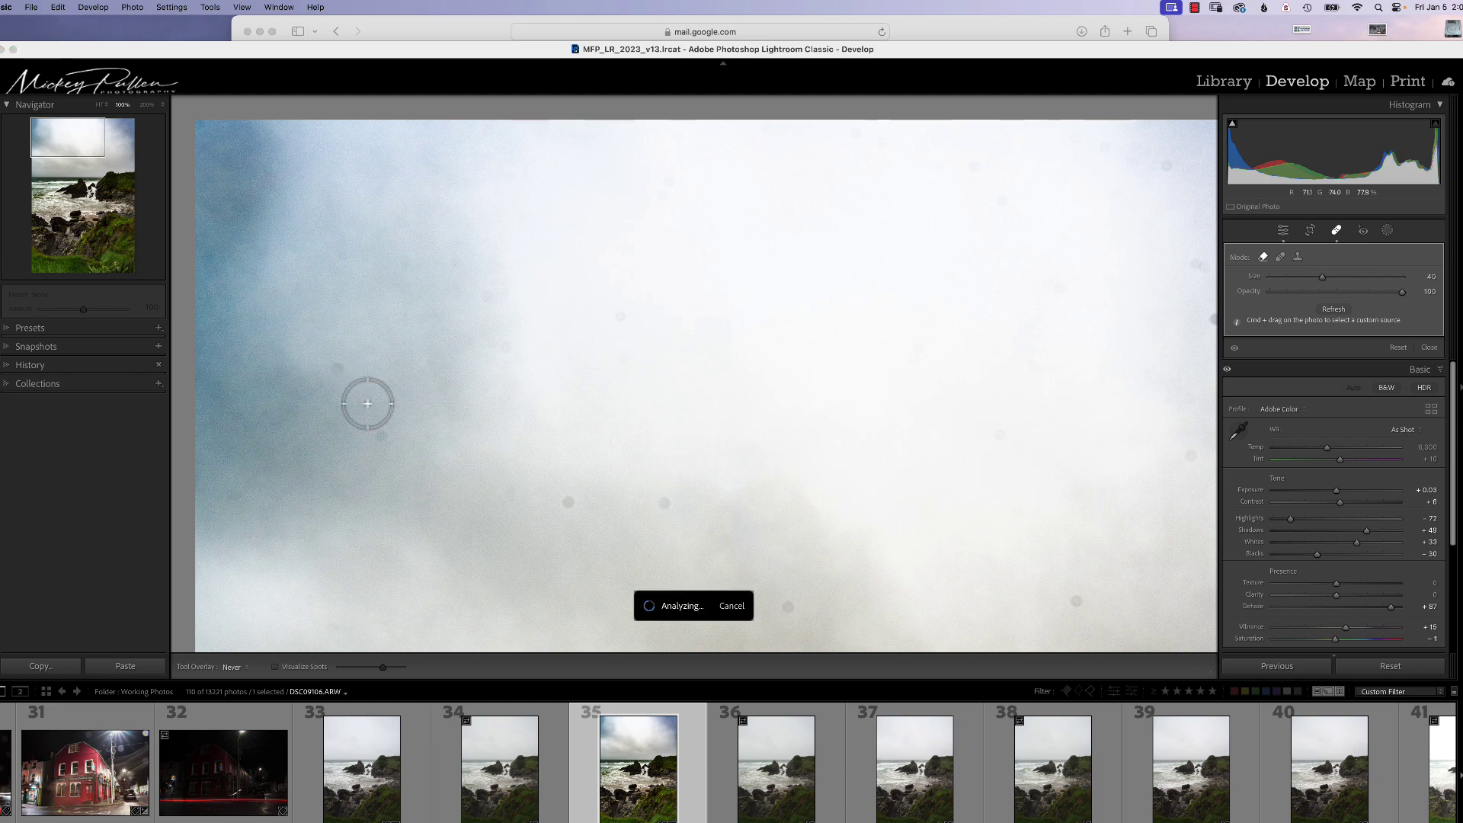
{"action": "scroll", "coordinate": [375, 435], "scroll_direction": "down", "scroll_amount": 1}
{"action": "scroll", "coordinate": [518, 381], "scroll_direction": "down", "scroll_amount": 1}
- Heal three dust spots in the upper and lower sky, then scroll toward the sea
{"action": "left_click", "coordinate": [568, 501]}
{"action": "left_click", "coordinate": [657, 509]}
{"action": "scroll", "coordinate": [724, 549], "scroll_direction": "down", "scroll_amount": 1}
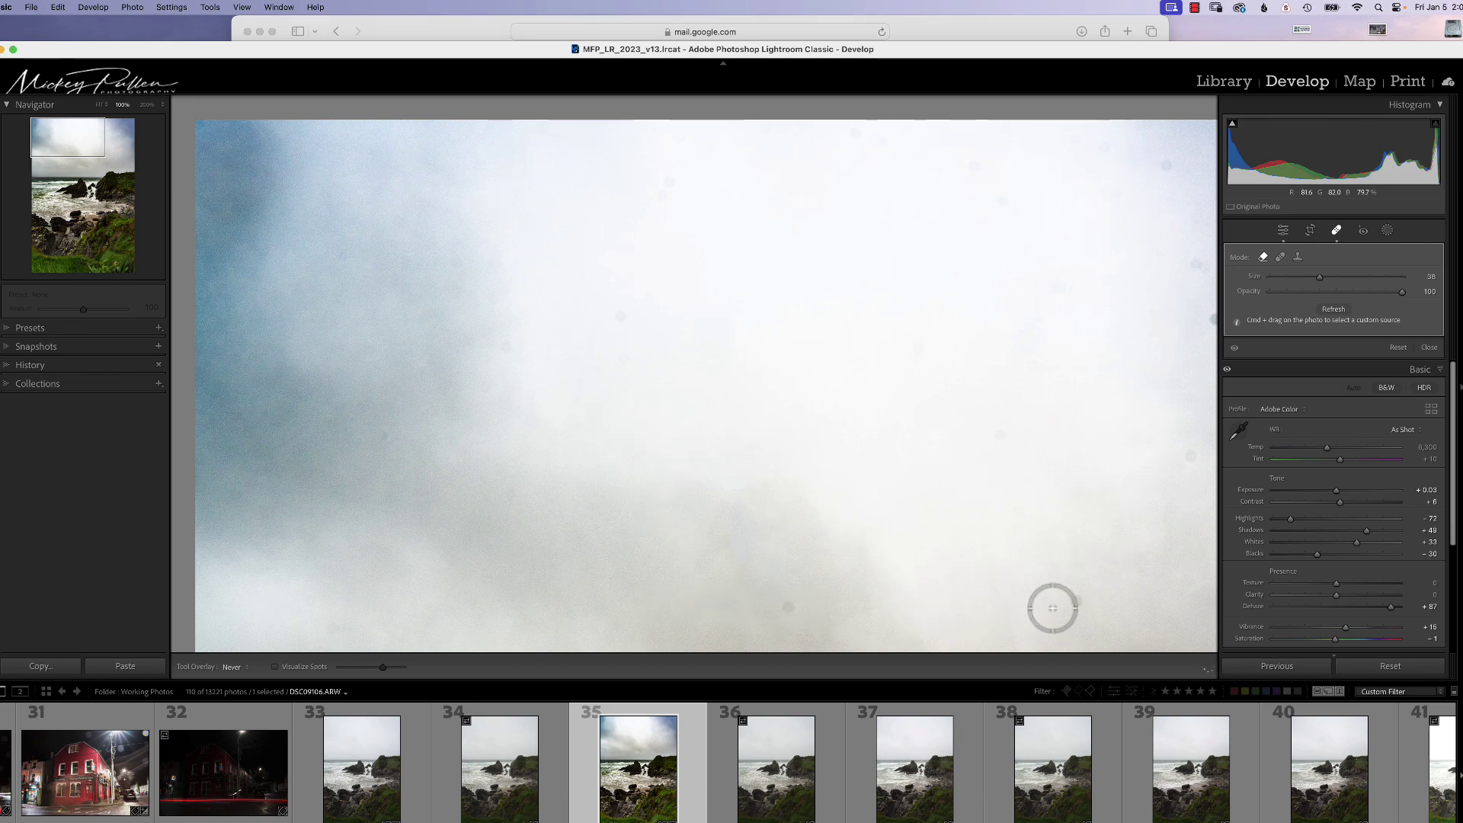
{"action": "left_click", "coordinate": [1074, 599]}
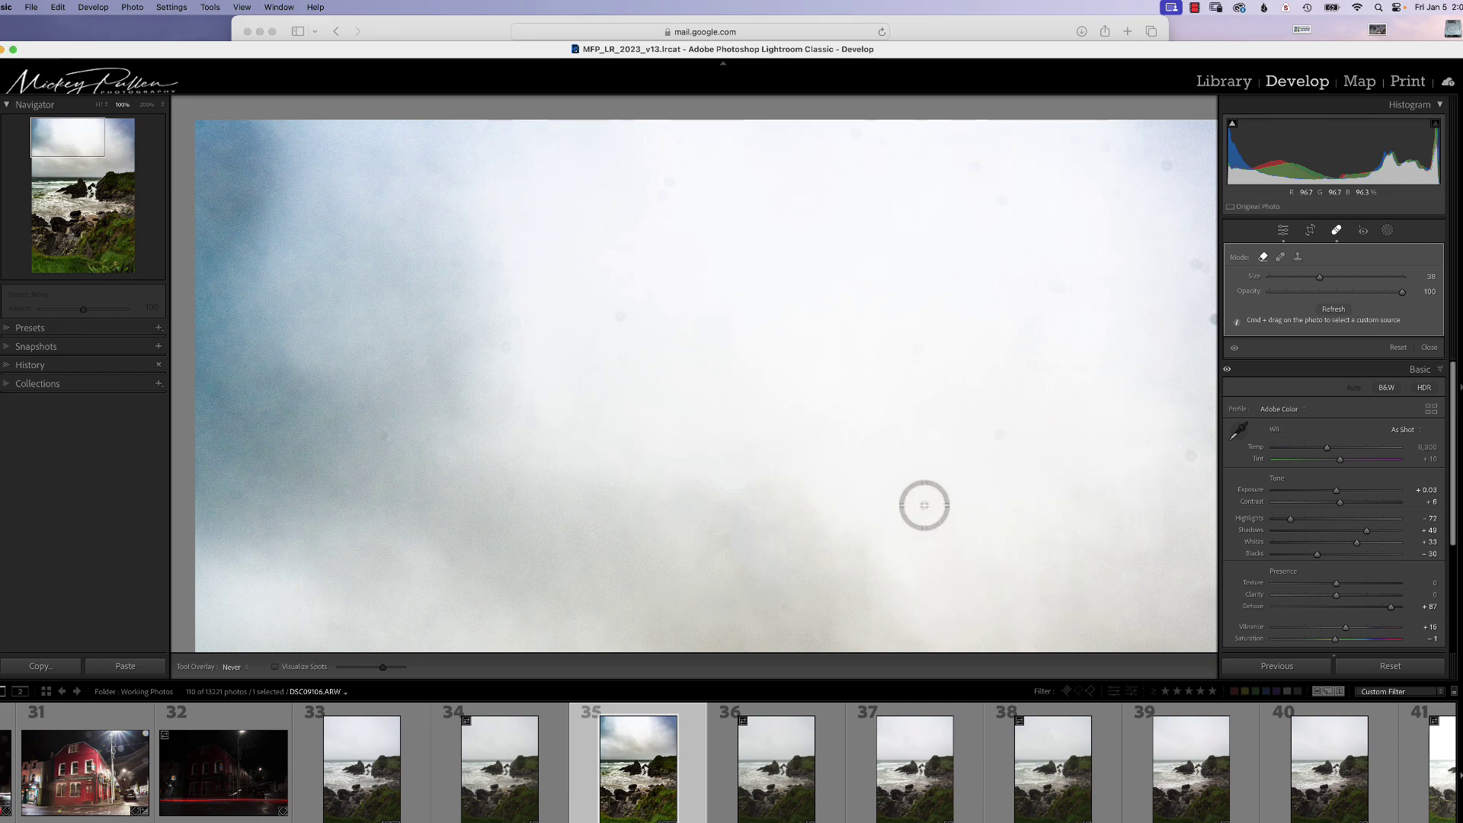
{"action": "scroll", "coordinate": [924, 505], "scroll_direction": "down", "scroll_amount": 10}
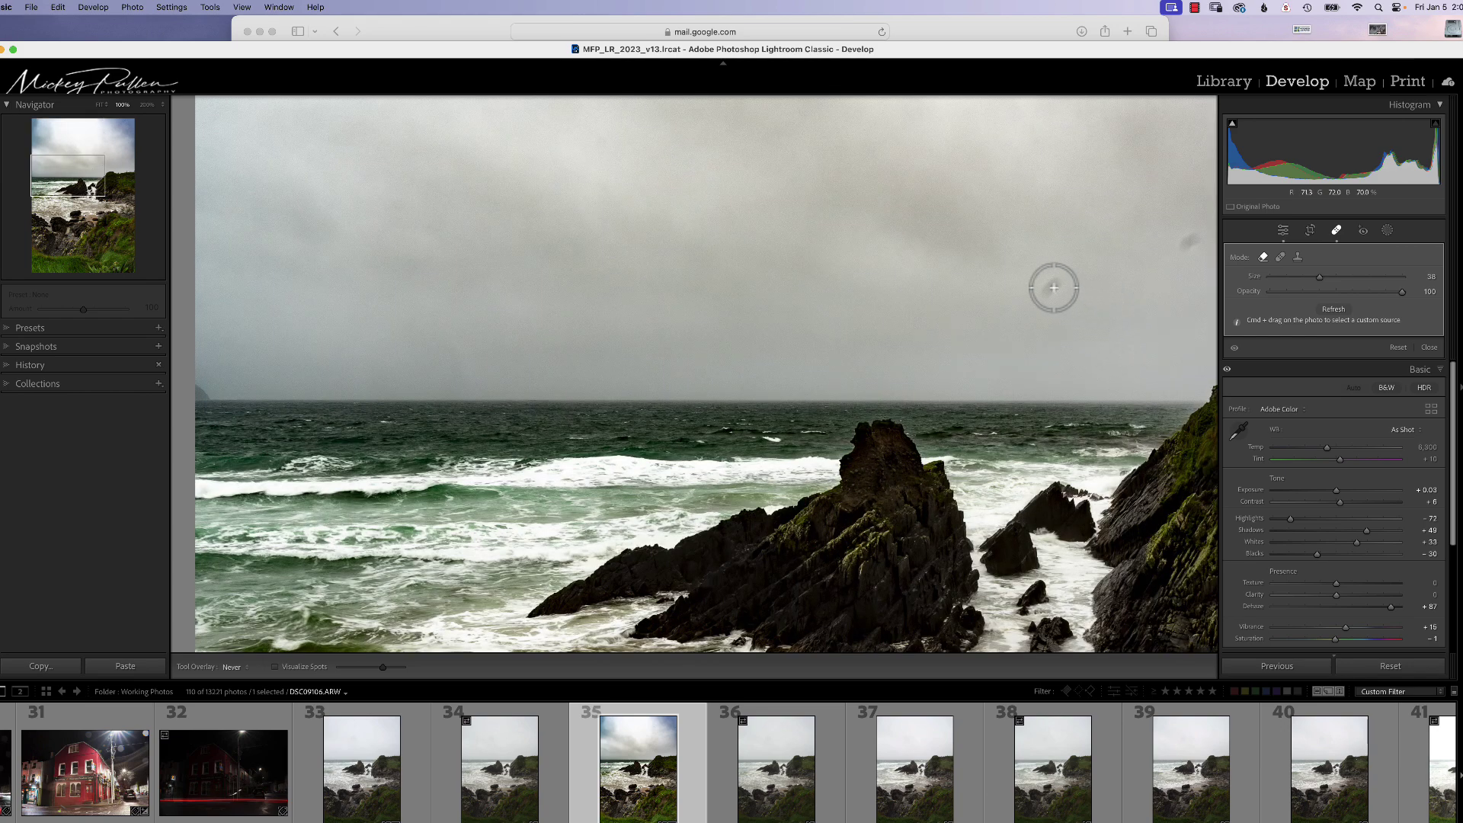
{"action": "scroll", "coordinate": [1049, 288], "scroll_direction": "up", "scroll_amount": 5}
{"action": "scroll", "coordinate": [1181, 244], "scroll_direction": "up", "scroll_amount": 1}
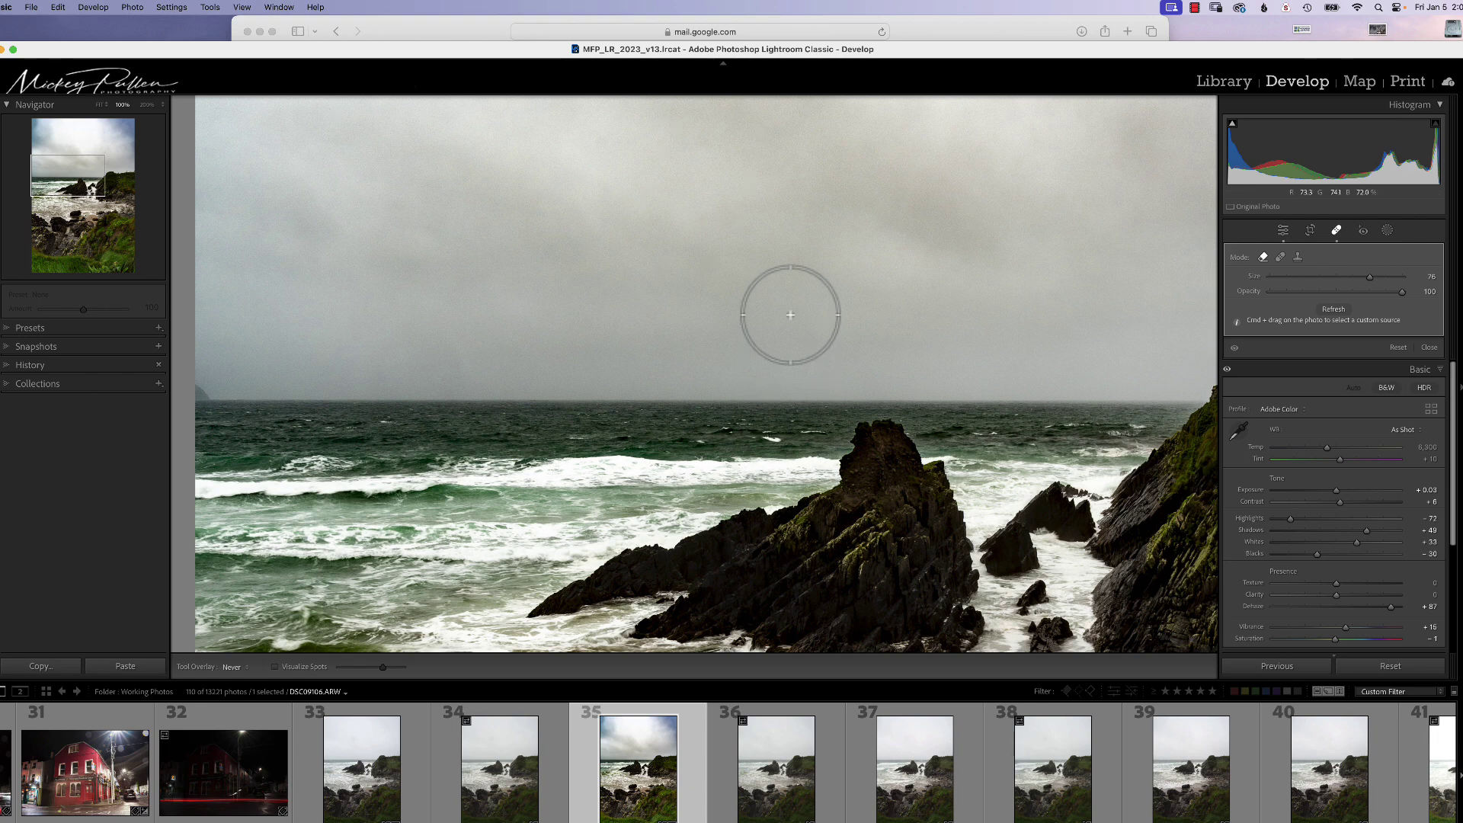
- Fit the photo in view, reset Dehaze to 0, and close Spot Removal to show Basic
{"action": "left_click", "coordinate": [99, 104]}
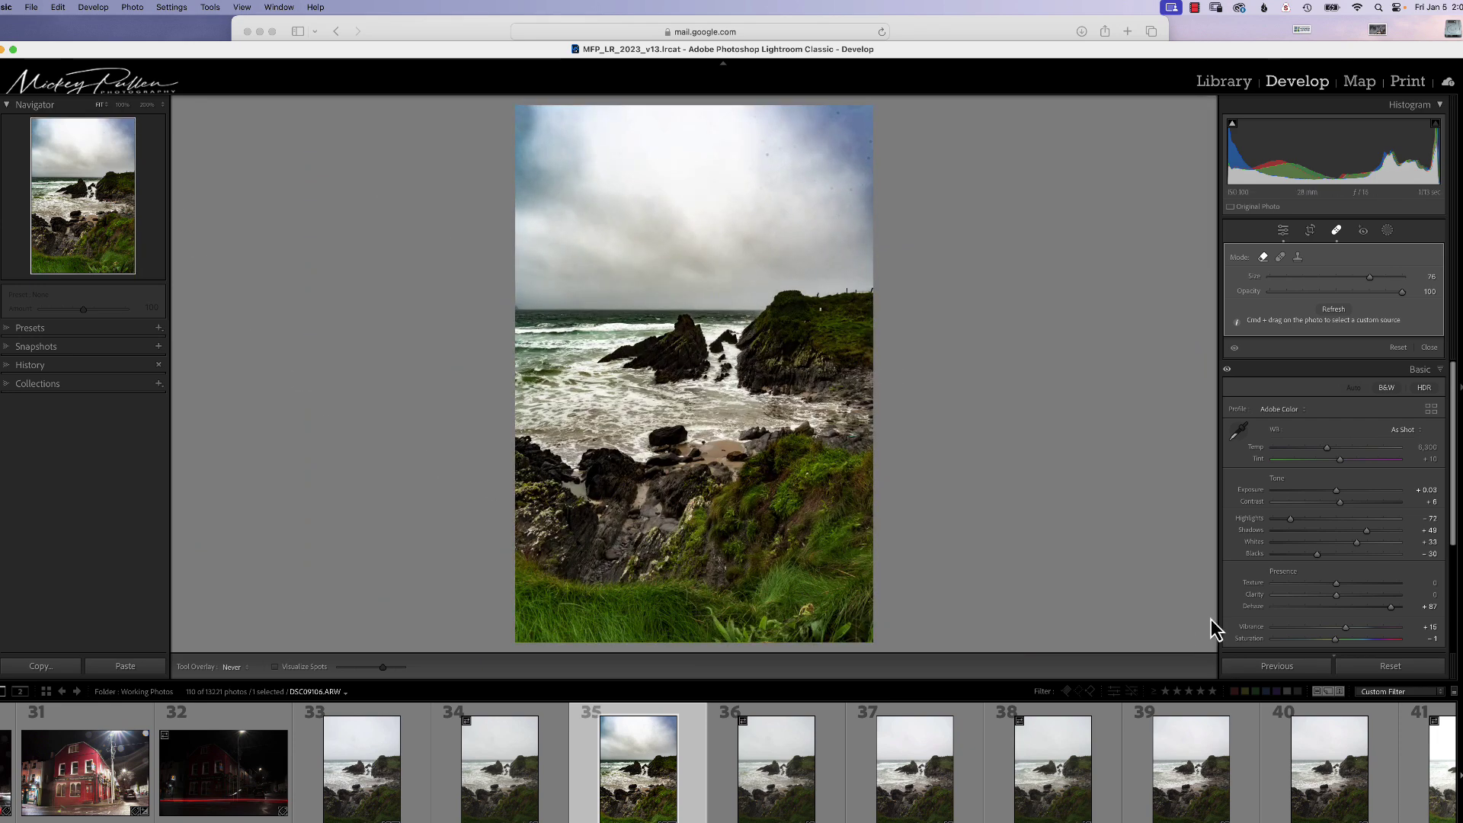
{"action": "double_click", "coordinate": [1249, 608]}
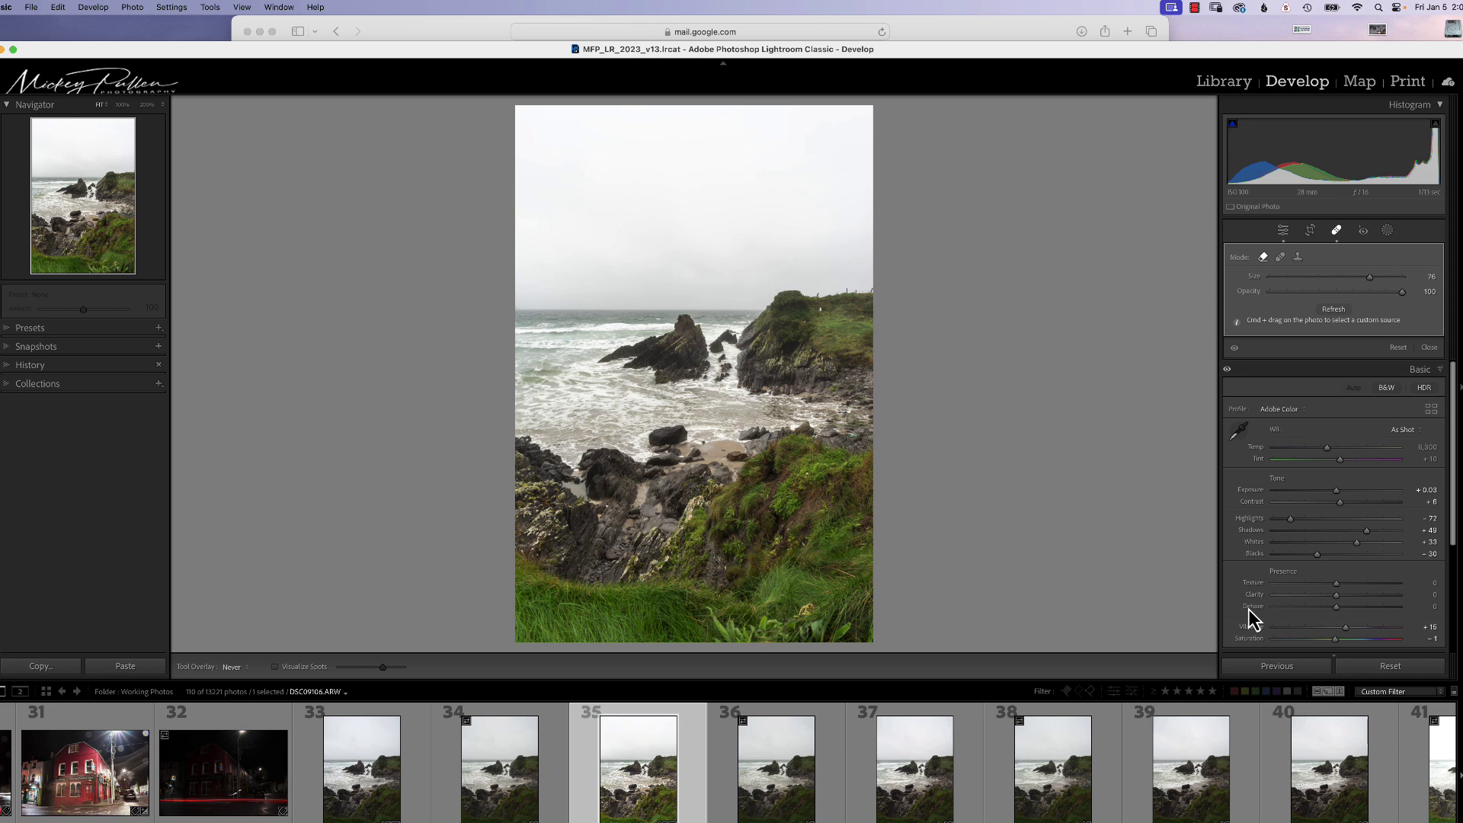
{"action": "left_click", "coordinate": [1283, 231]}
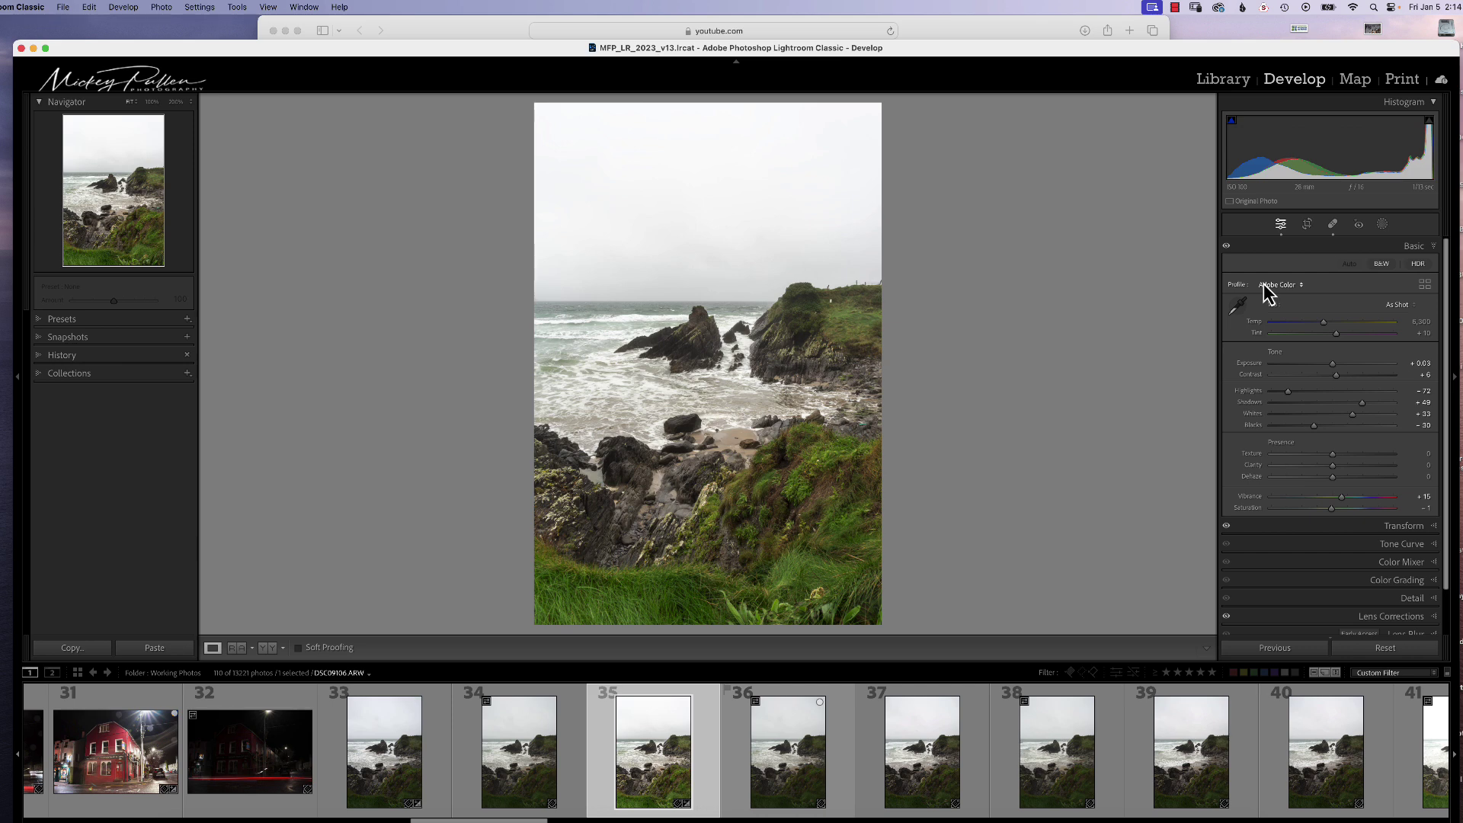
- With Spot Removal and visualization on, raise Dehaze to +94 and heal two sky dust spots
{"action": "key", "text": "q"}
{"action": "key", "text": "a"}
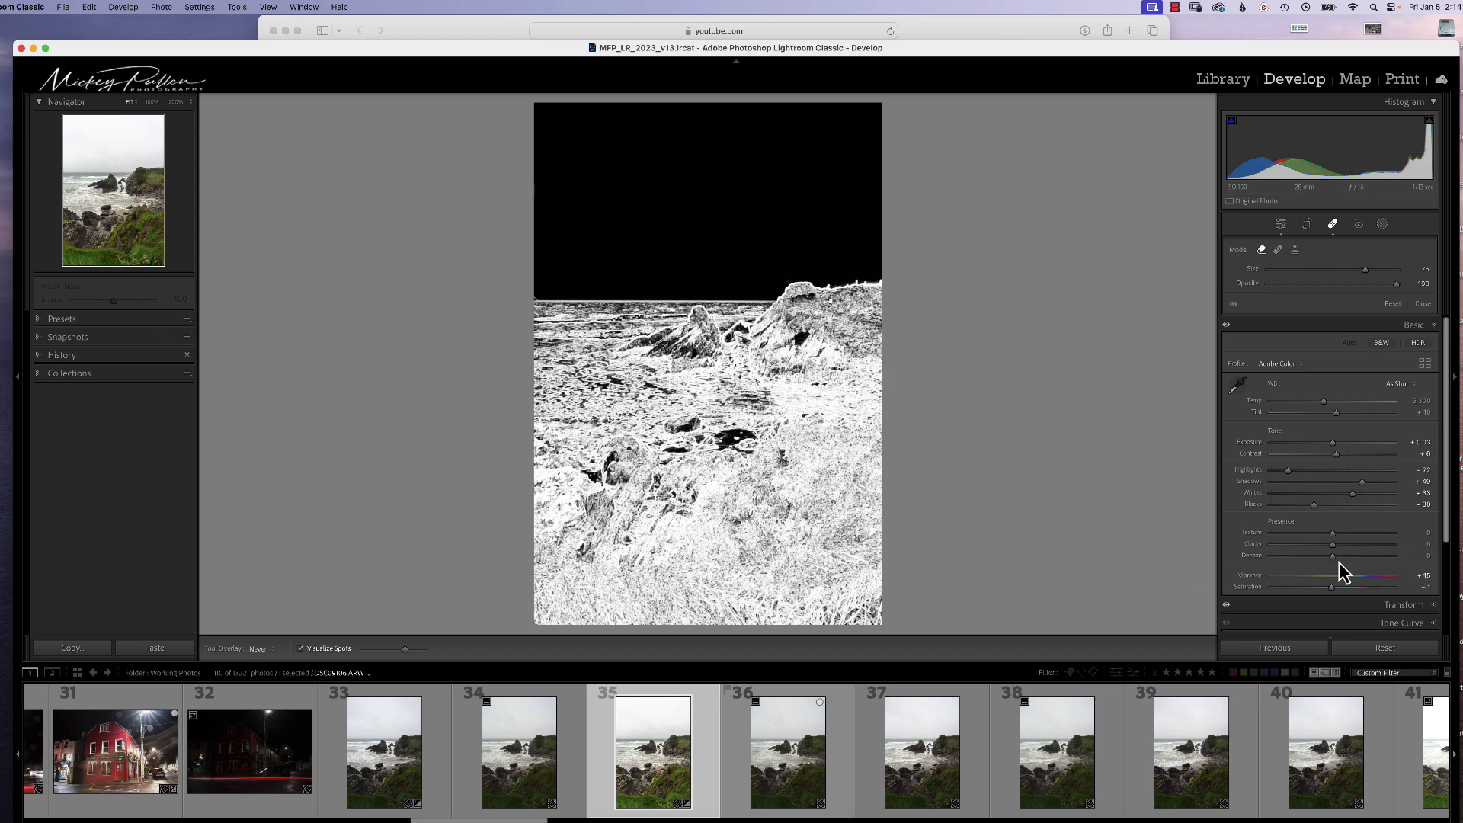
{"action": "left_click_drag", "start_coordinate": [1334, 557], "coordinate": [1391, 558]}
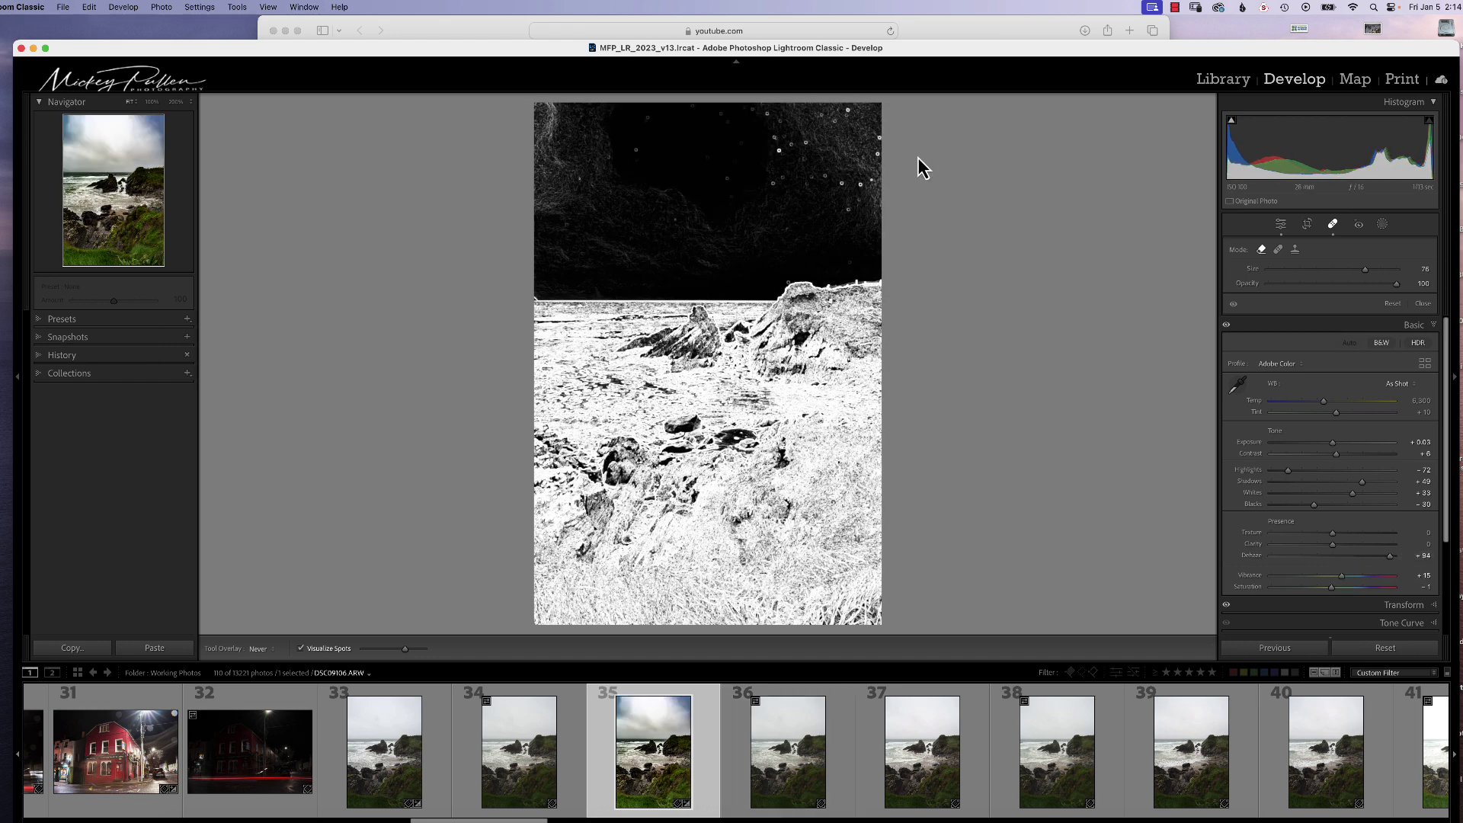
{"action": "left_click", "coordinate": [780, 149]}
{"action": "left_click", "coordinate": [770, 183]}
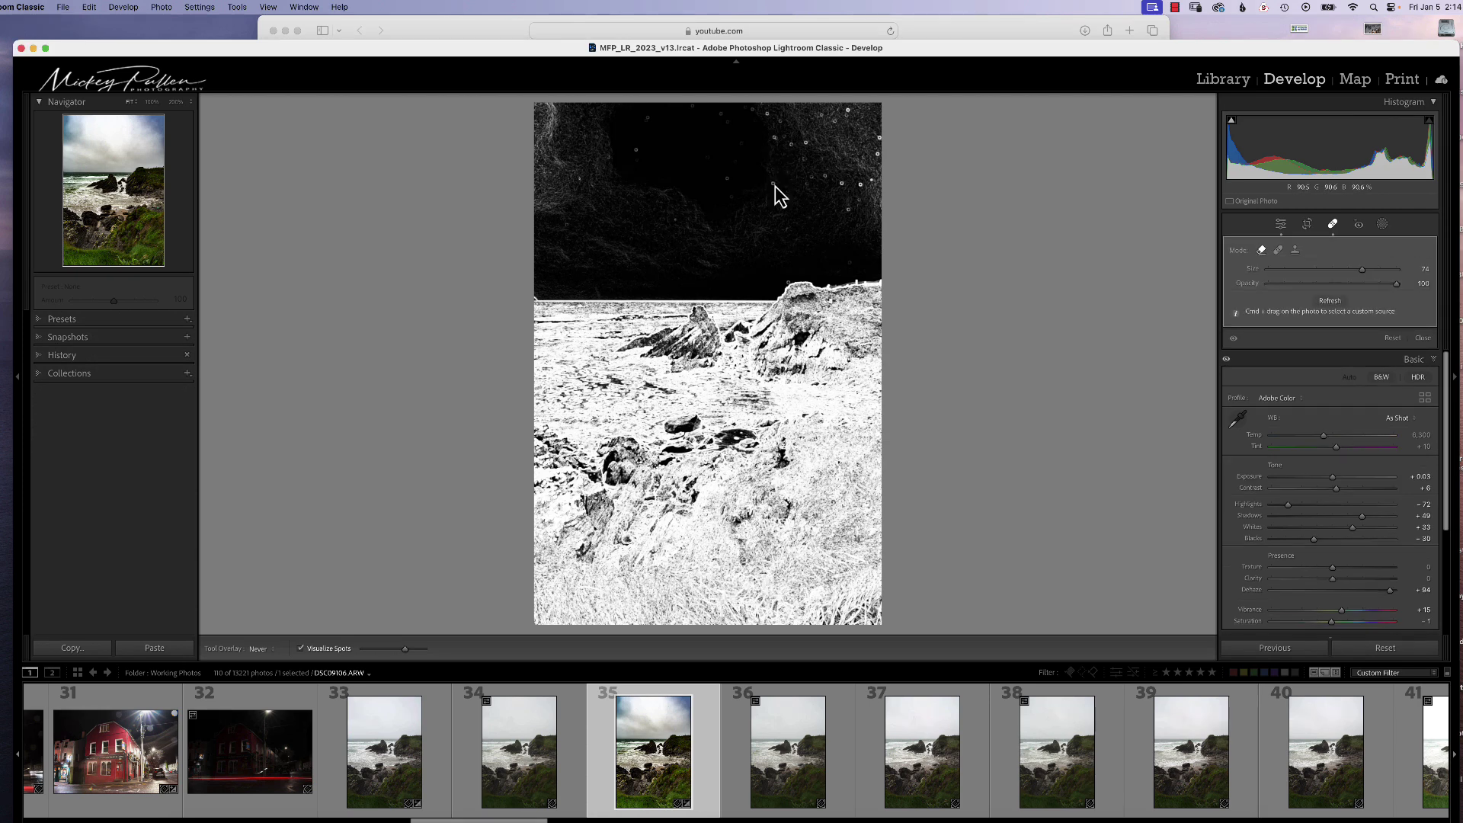
{"action": "scroll", "coordinate": [850, 207], "scroll_direction": "down", "scroll_amount": 2}
{"action": "scroll", "coordinate": [850, 185], "scroll_direction": "down", "scroll_amount": 1}
- Turn off spot visualization, reset Dehaze to 0, and close Spot Removal back to the Basic panel
{"action": "key", "text": "a"}
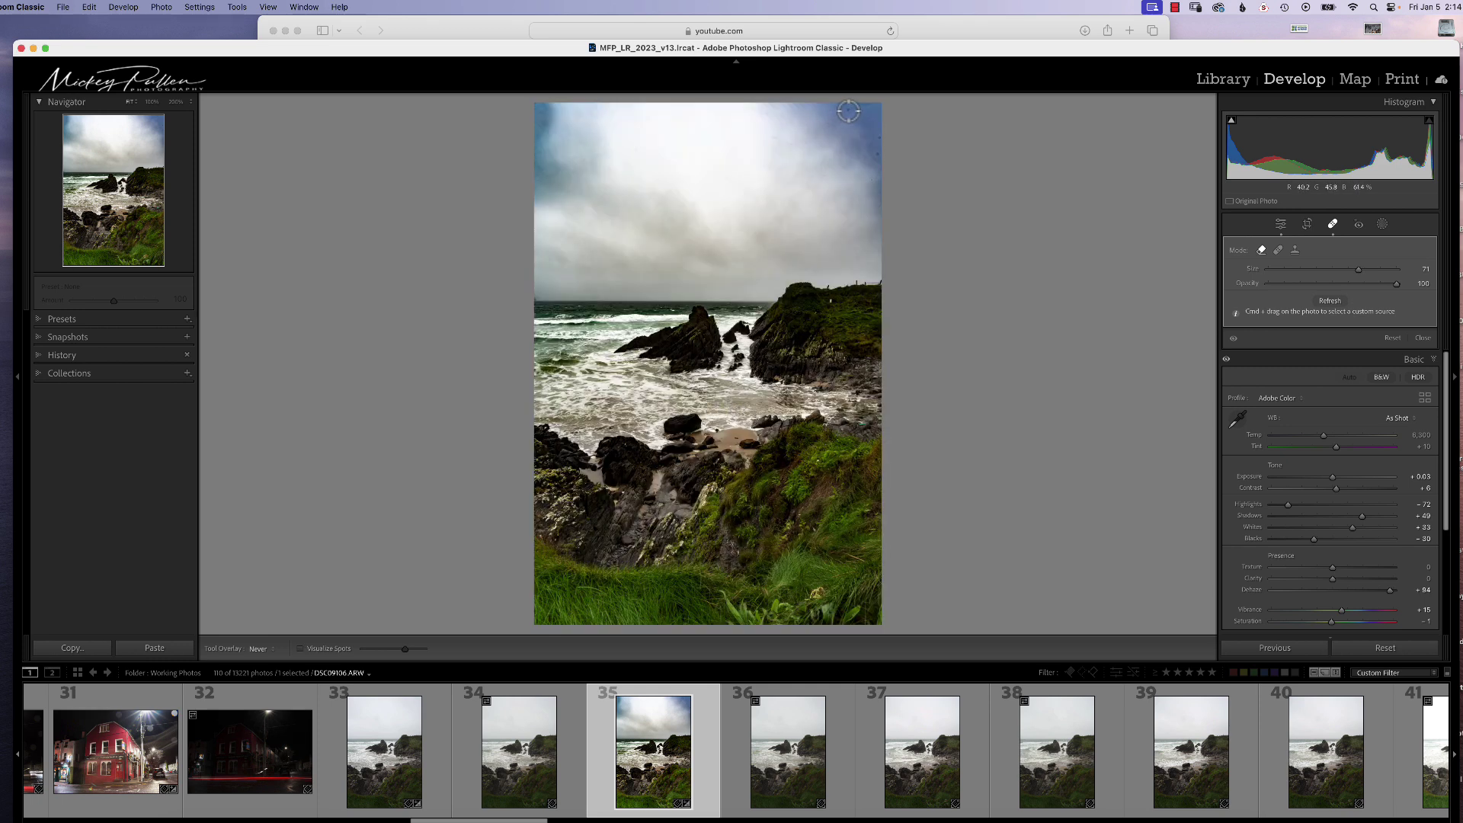
{"action": "scroll", "coordinate": [848, 114], "scroll_direction": "down", "scroll_amount": 1}
{"action": "double_click", "coordinate": [1251, 589]}
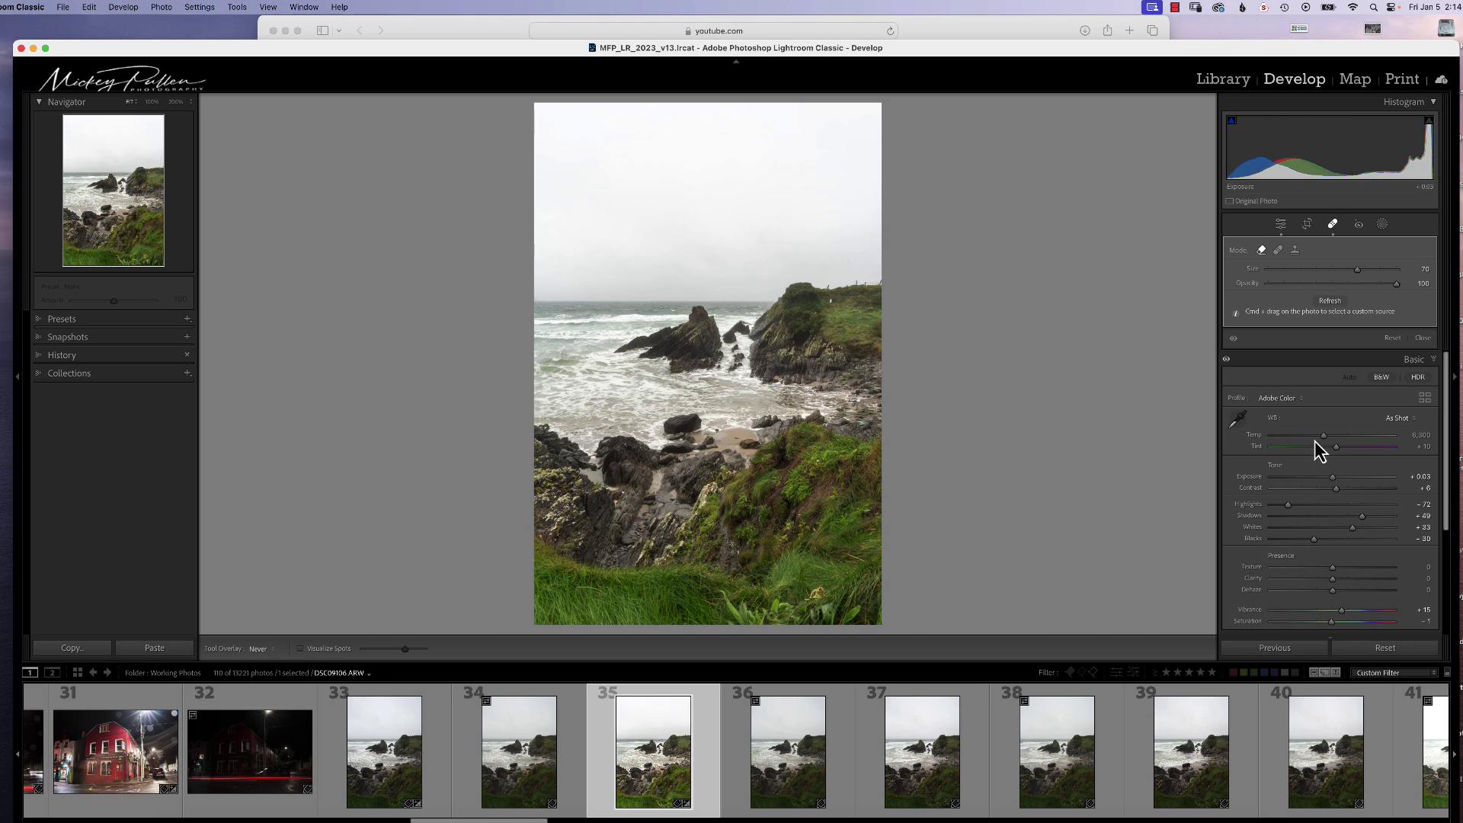
{"action": "left_click", "coordinate": [1281, 224]}
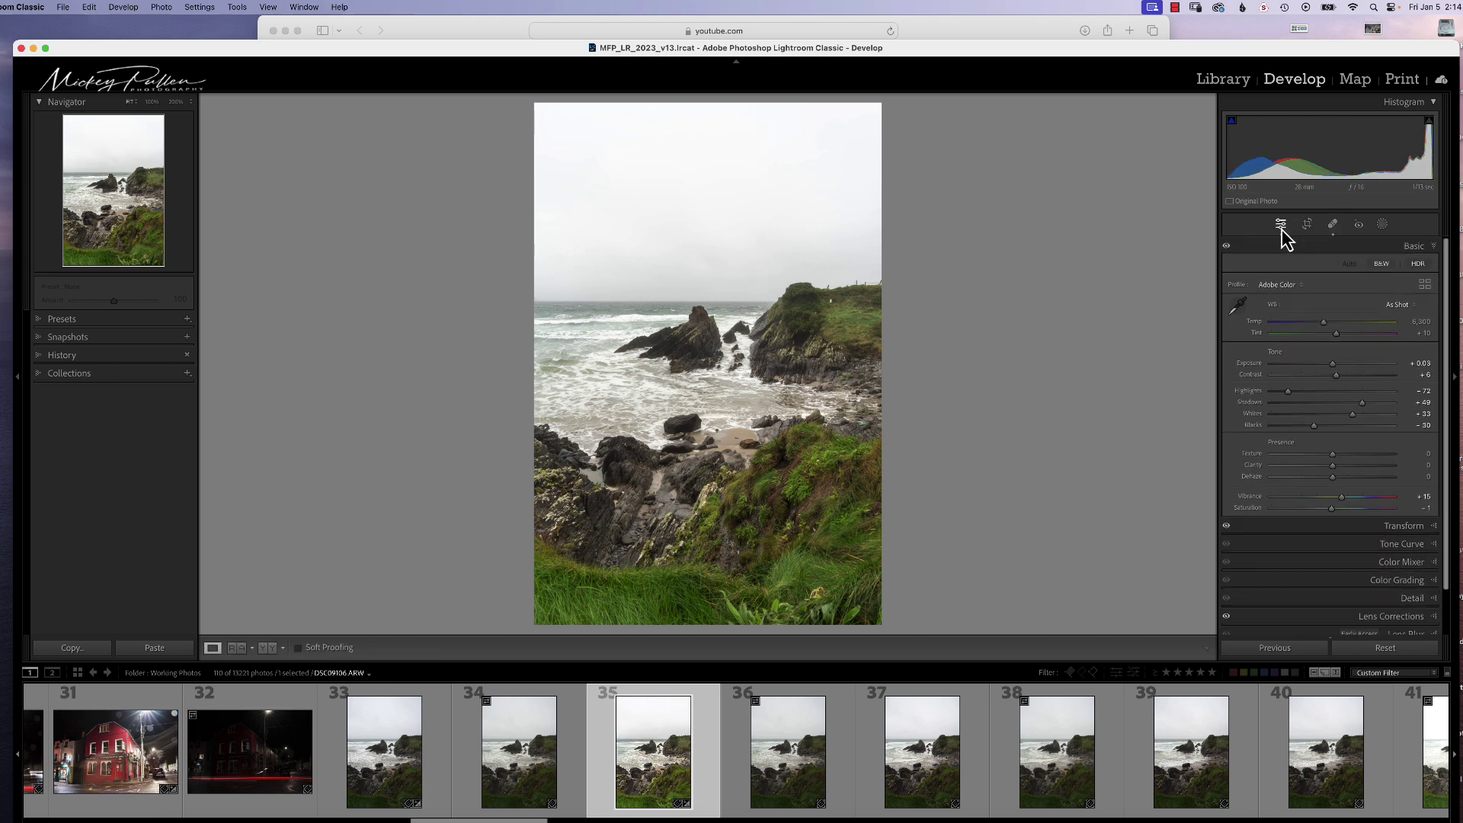